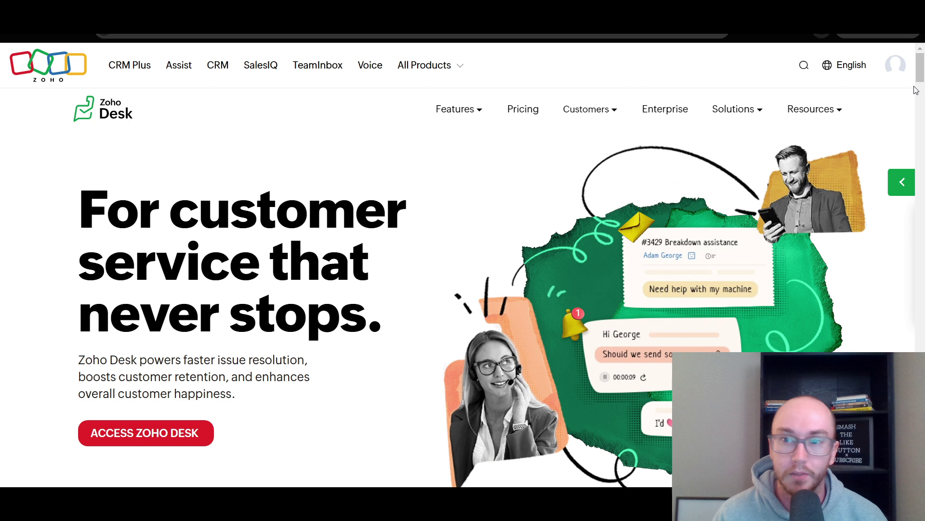
Highlight the hero text and the customer-retention line on the Zoho Desk homepage.
{"action": "left_click_drag", "start_coordinate": [922, 80], "coordinate": [921, 82]}
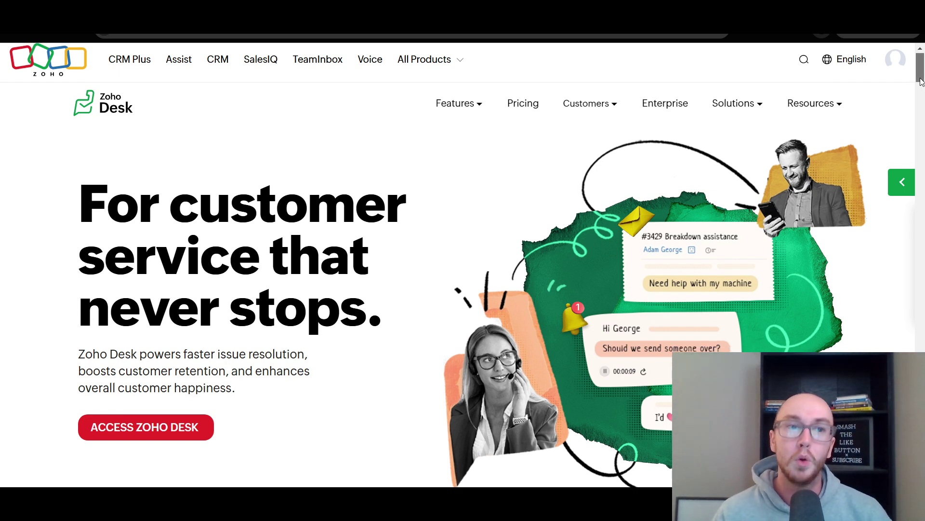
{"action": "left_click_drag", "start_coordinate": [921, 82], "coordinate": [921, 85]}
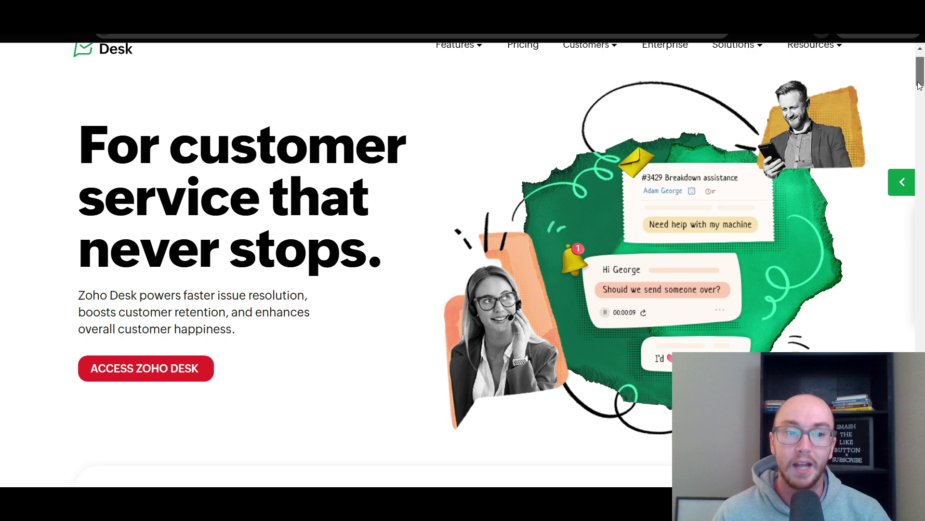
{"action": "left_click_drag", "start_coordinate": [139, 295], "coordinate": [297, 295]}
{"action": "left_click", "coordinate": [320, 305]}
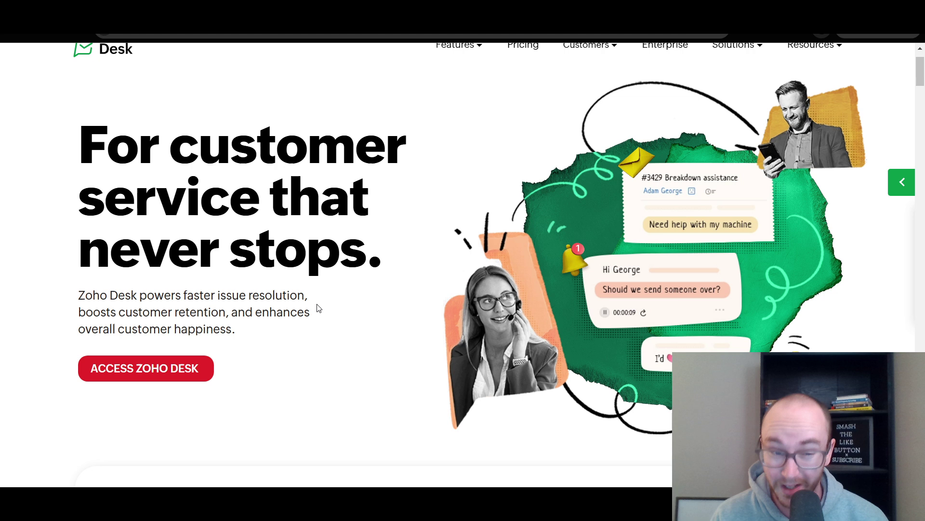
{"action": "left_click_drag", "start_coordinate": [72, 321], "coordinate": [101, 316]}
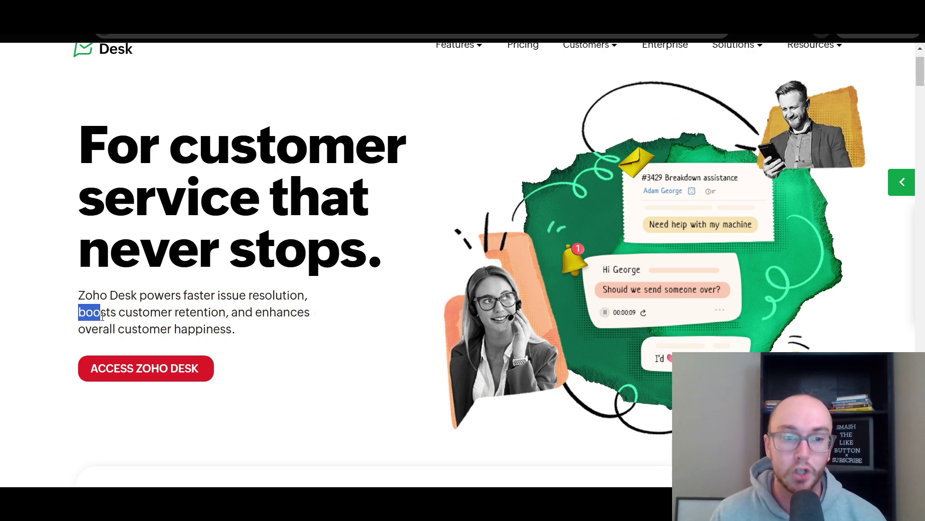
{"action": "left_click", "coordinate": [85, 314]}
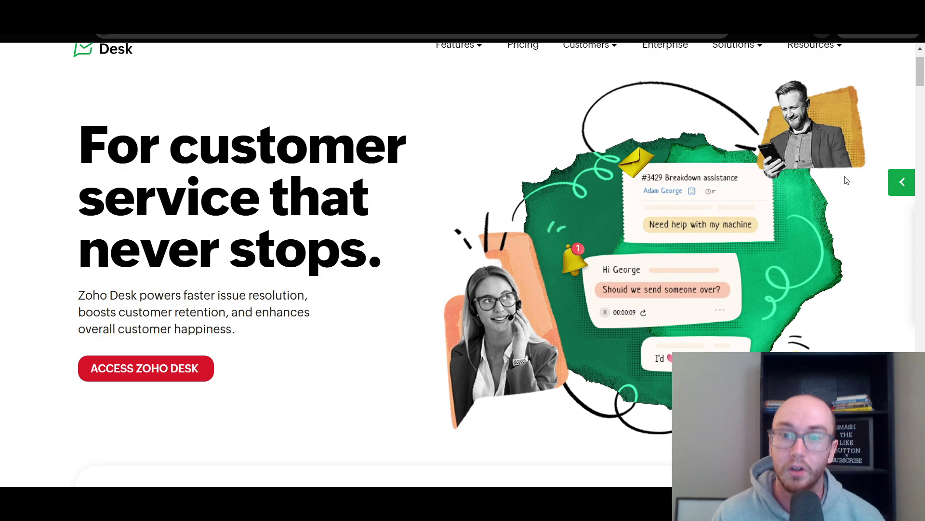
Scroll down through the Zoho Desk homepage and back up to the top.
{"action": "left_click", "coordinate": [919, 105]}
{"action": "left_click_drag", "start_coordinate": [918, 106], "coordinate": [913, 125]}
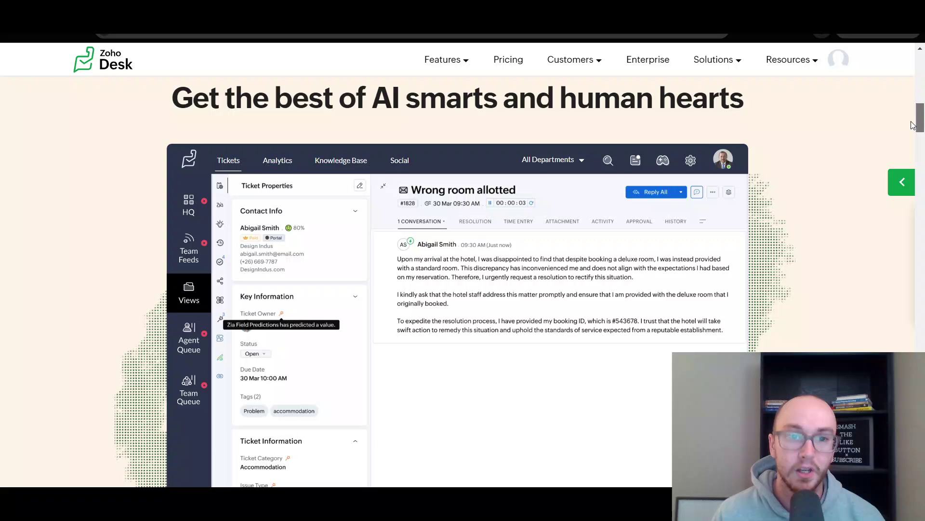
{"action": "scroll", "coordinate": [913, 125], "scroll_direction": "down", "scroll_amount": 1}
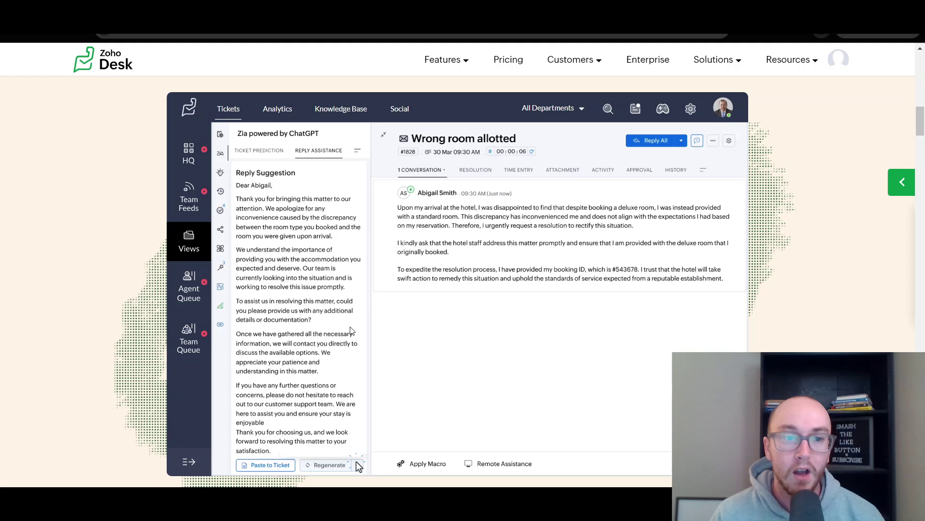
{"action": "scroll", "coordinate": [921, 134], "scroll_direction": "down", "scroll_amount": 1}
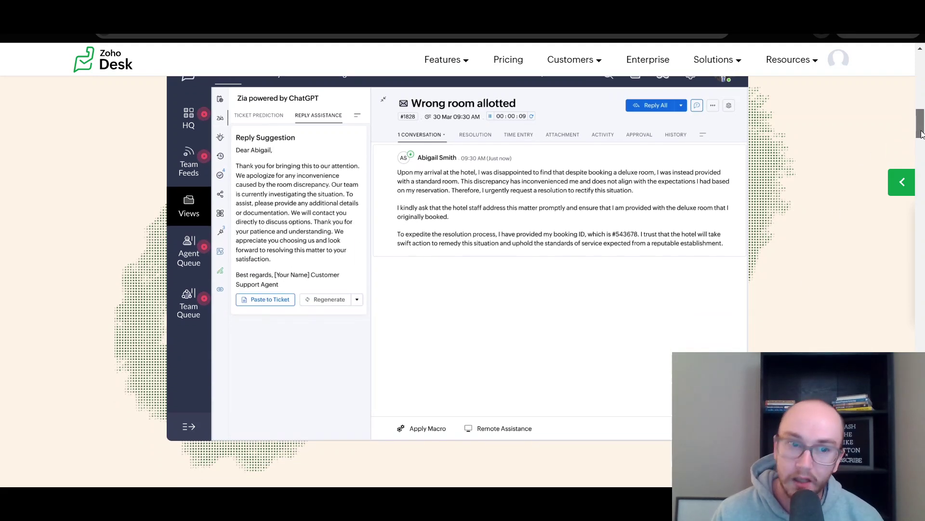
{"action": "left_click_drag", "start_coordinate": [922, 134], "coordinate": [918, 146]}
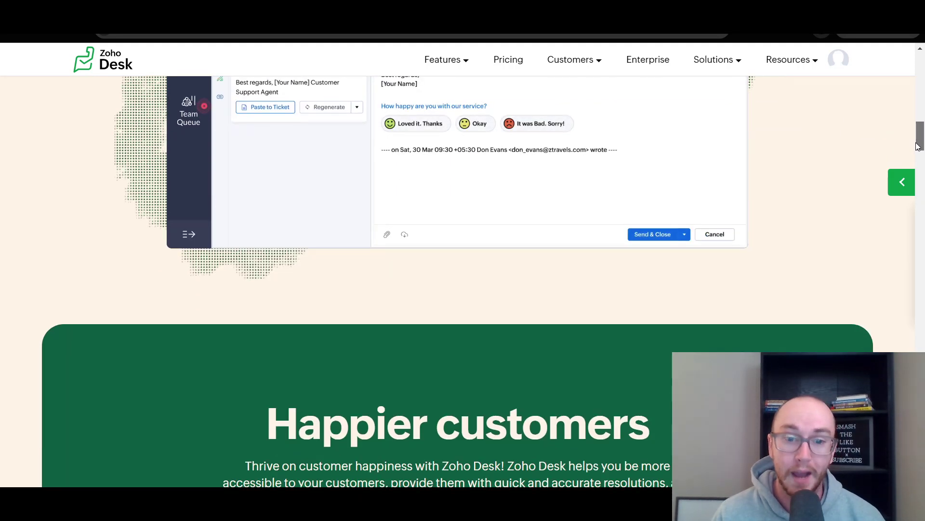
{"action": "scroll", "coordinate": [918, 146], "scroll_direction": "down", "scroll_amount": 9}
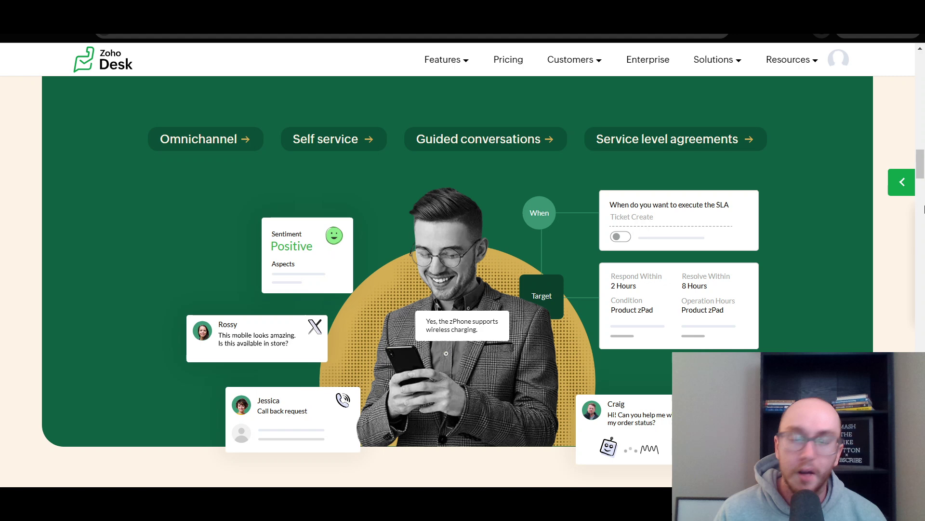
{"action": "left_click", "coordinate": [919, 191]}
{"action": "scroll", "coordinate": [920, 207], "scroll_direction": "down", "scroll_amount": 2}
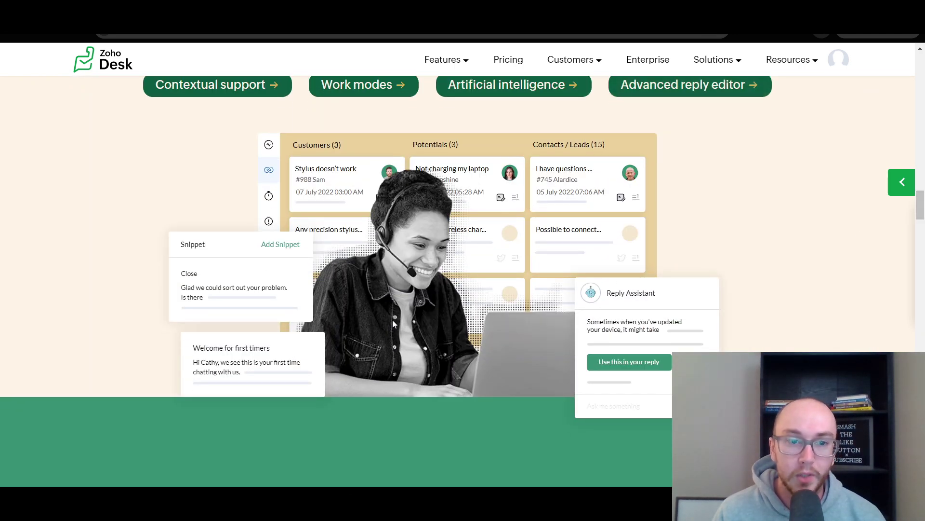
{"action": "scroll", "coordinate": [392, 320], "scroll_direction": "up", "scroll_amount": 1}
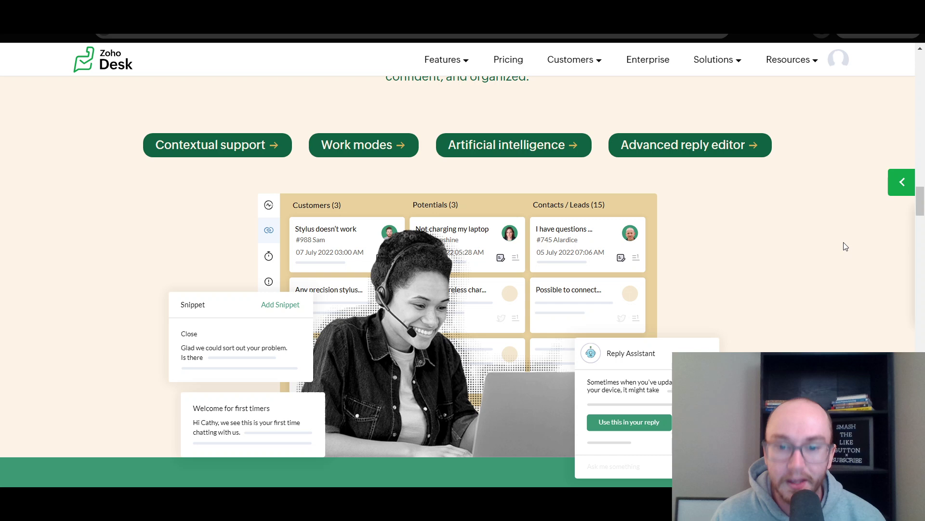
{"action": "mouse_move", "coordinate": [920, 204]}
{"action": "left_mouse_down"}
{"action": "mouse_move", "coordinate": [908, 245]}
{"action": "mouse_move", "coordinate": [923, 260]}
{"action": "mouse_move", "coordinate": [923, 302]}
{"action": "left_mouse_up"}
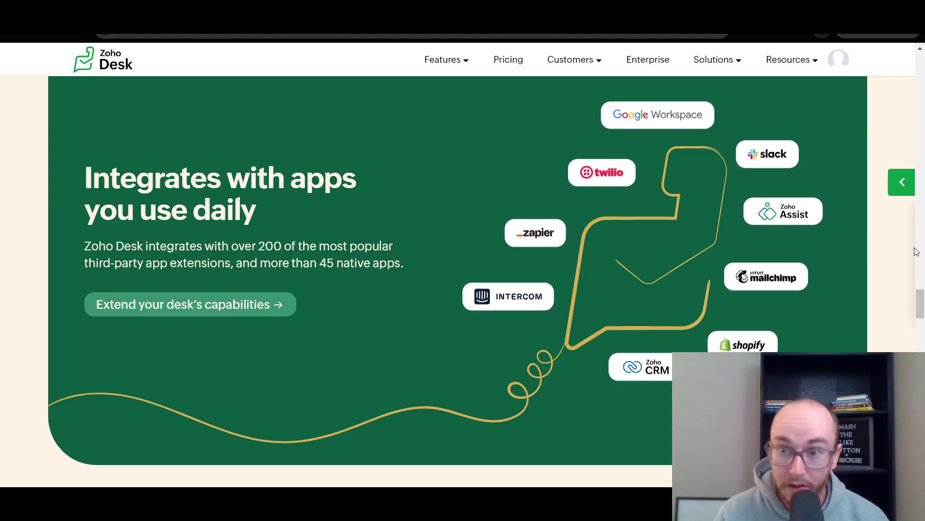
{"action": "left_click_drag", "start_coordinate": [921, 303], "coordinate": [923, 345]}
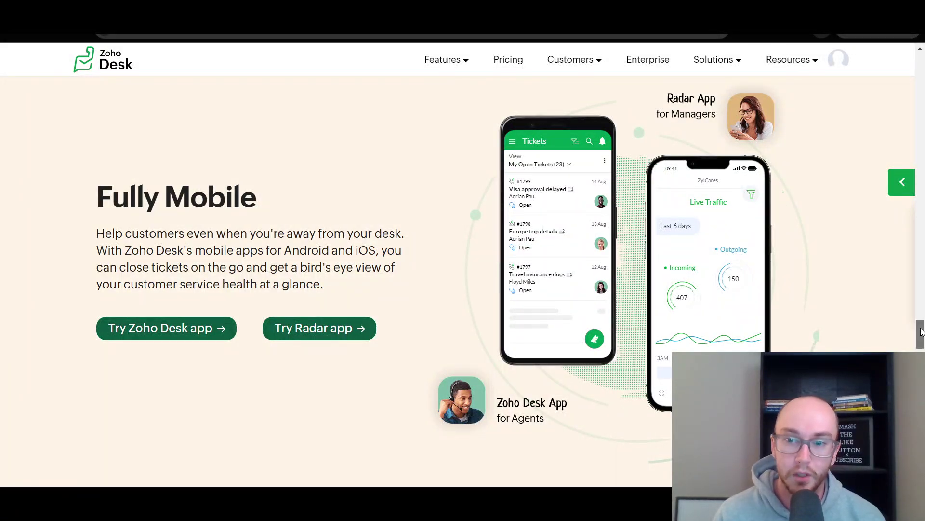
{"action": "left_click_drag", "start_coordinate": [922, 332], "coordinate": [921, 62]}
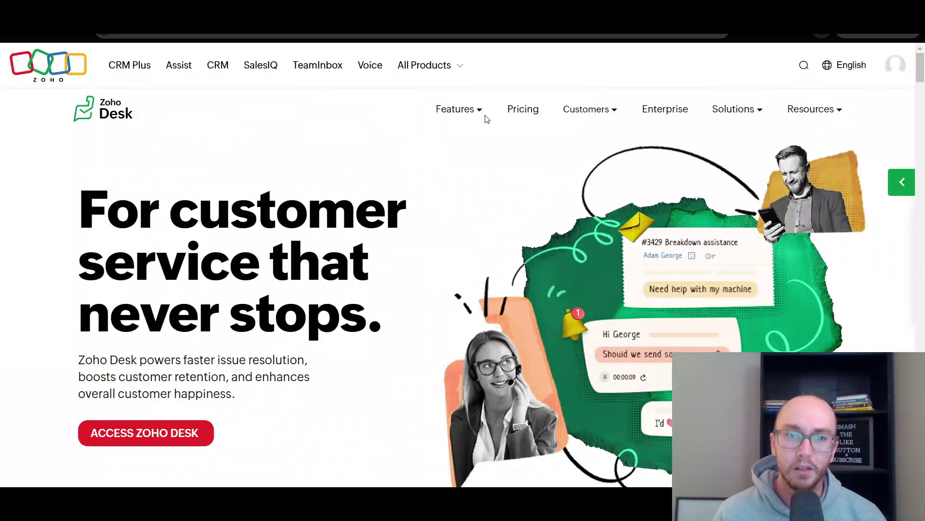
Open Pricing and toggle between monthly and yearly billing, ending on yearly Standard US$14, Professional US$23, Enterprise US$40.
{"action": "left_click", "coordinate": [521, 115]}
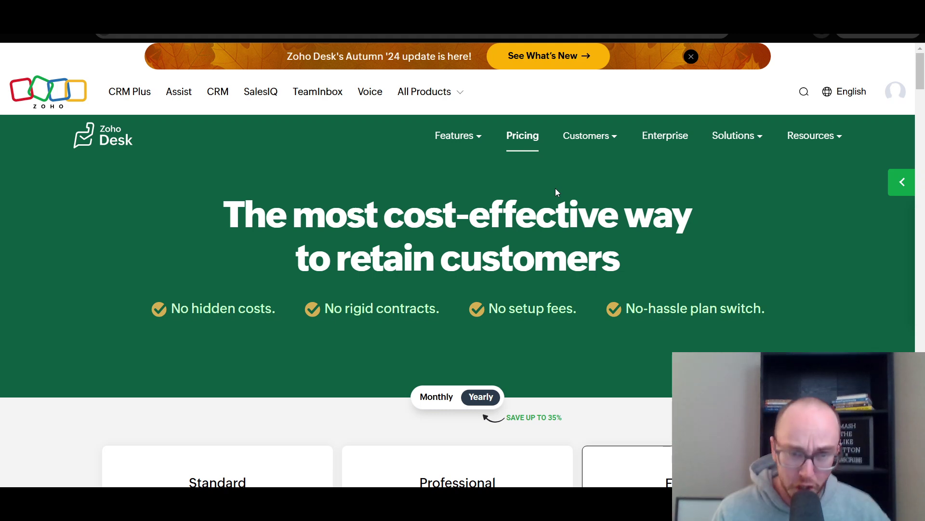
{"action": "left_click_drag", "start_coordinate": [921, 67], "coordinate": [920, 92]}
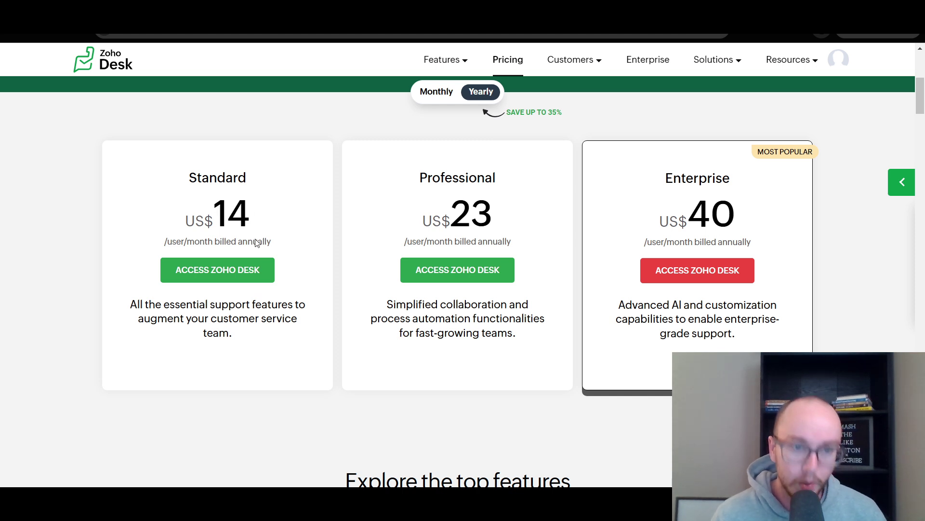
{"action": "scroll", "coordinate": [296, 219], "scroll_direction": "up", "scroll_amount": 1}
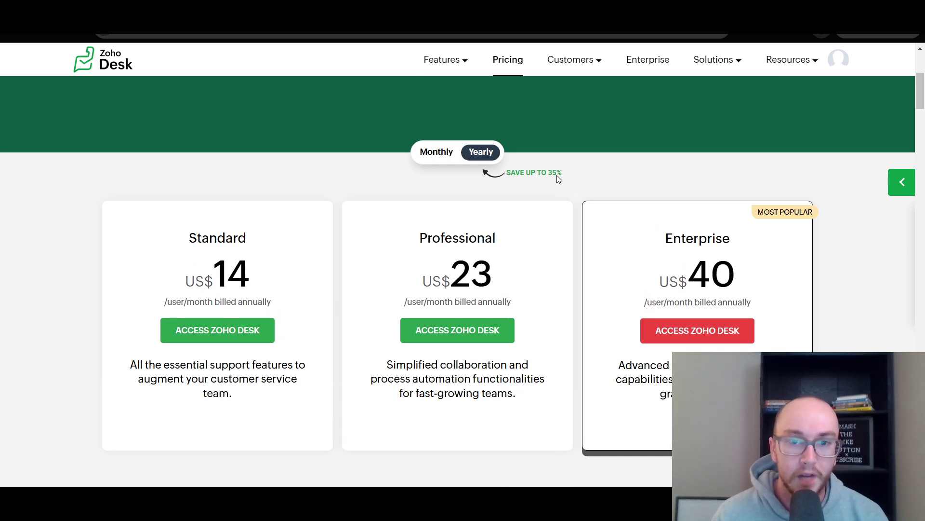
{"action": "left_click", "coordinate": [439, 159]}
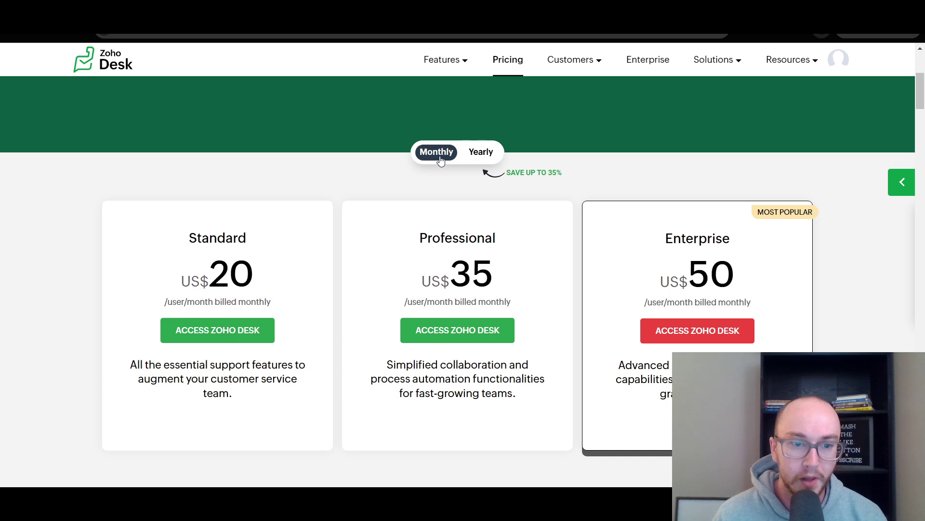
{"action": "left_click", "coordinate": [480, 156]}
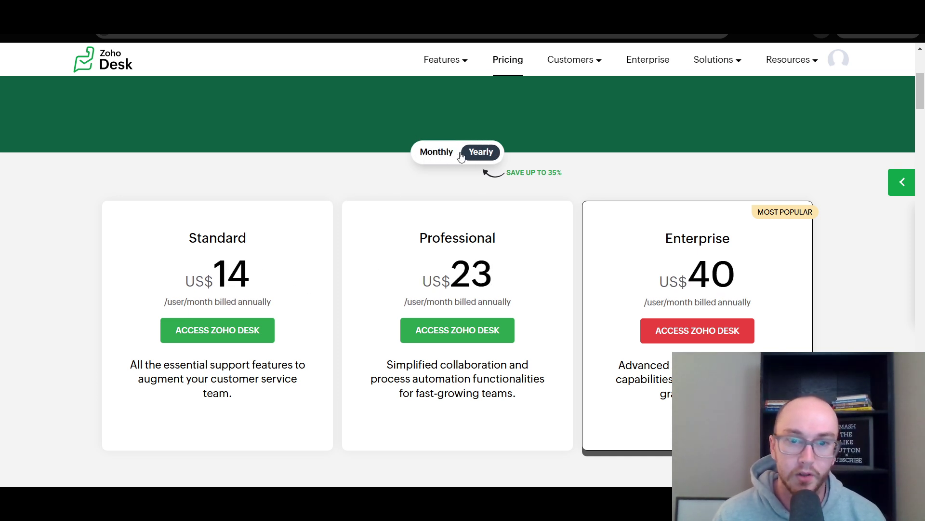
{"action": "left_click", "coordinate": [442, 161]}
{"action": "left_click", "coordinate": [471, 154]}
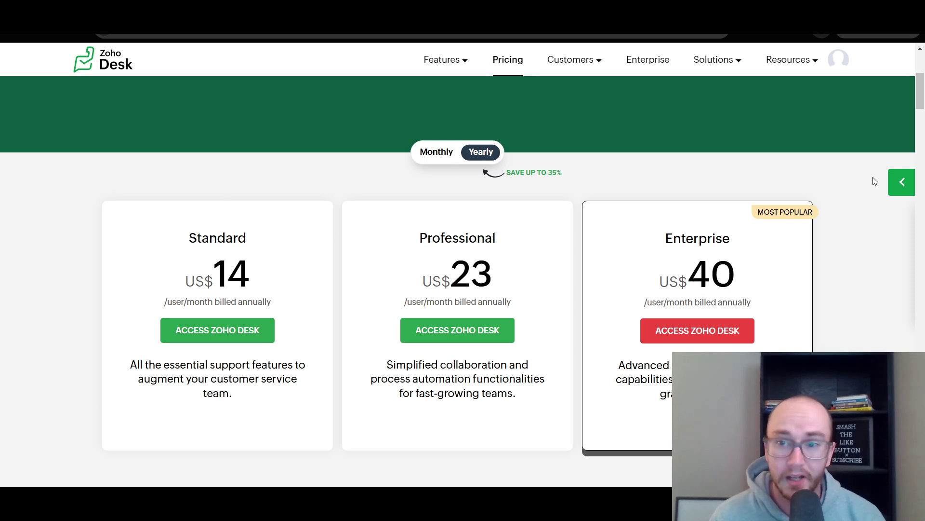
{"action": "mouse_move", "coordinate": [915, 102]}
{"action": "left_mouse_down"}
{"action": "mouse_move", "coordinate": [915, 111]}
{"action": "mouse_move", "coordinate": [923, 103]}
{"action": "left_mouse_up"}
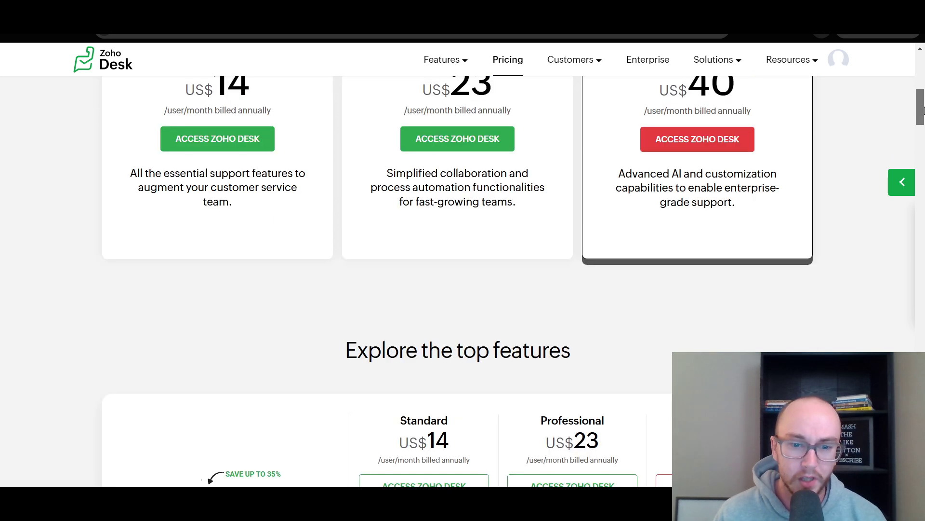
{"action": "left_click_drag", "start_coordinate": [923, 111], "coordinate": [921, 137]}
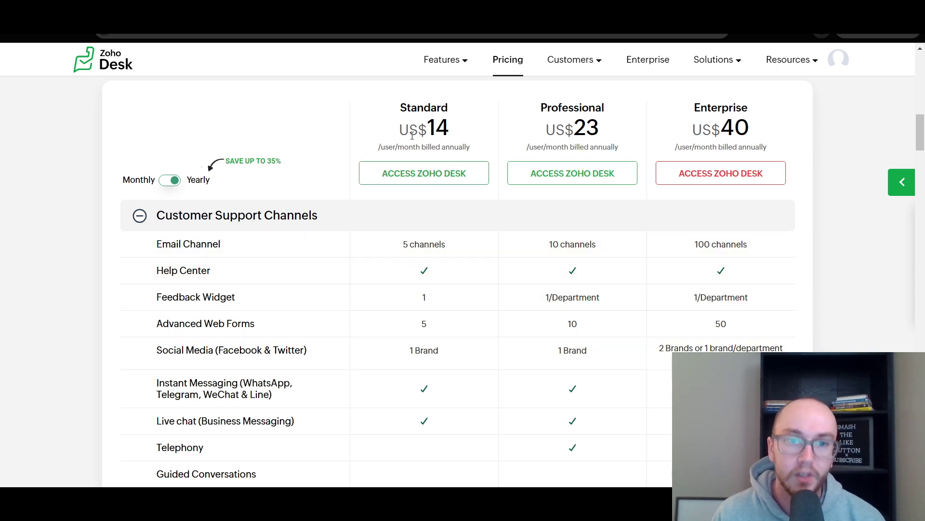
Highlight the Standard per-user note and the Zoho Desk Express description and features.
{"action": "left_click_drag", "start_coordinate": [381, 147], "coordinate": [403, 147]}
{"action": "left_click", "coordinate": [497, 151]}
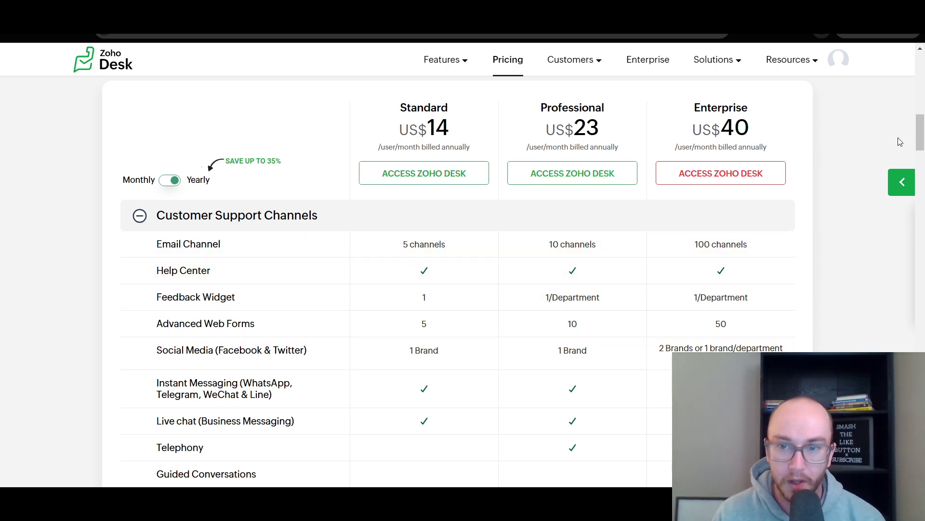
{"action": "left_click_drag", "start_coordinate": [922, 139], "coordinate": [922, 195]}
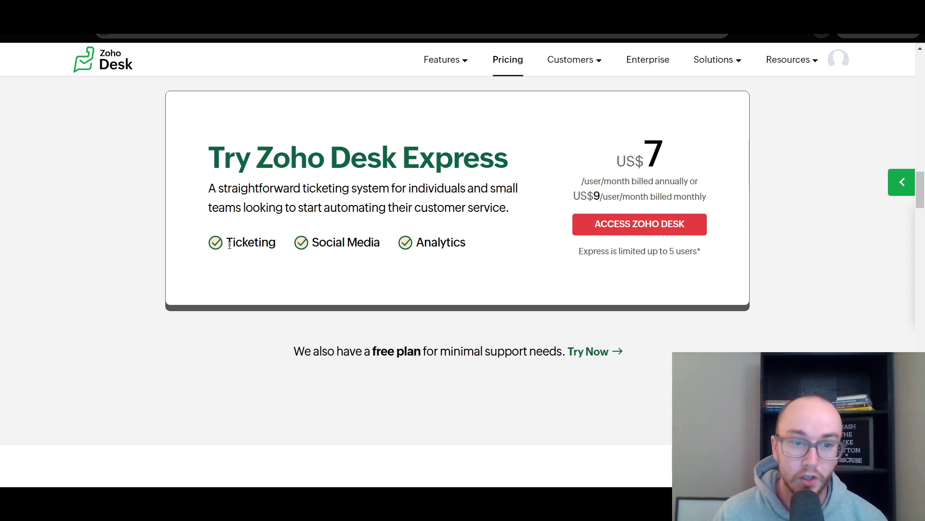
{"action": "mouse_move", "coordinate": [227, 243]}
{"action": "left_mouse_down"}
{"action": "mouse_move", "coordinate": [247, 243]}
{"action": "mouse_move", "coordinate": [227, 243]}
{"action": "left_mouse_up"}
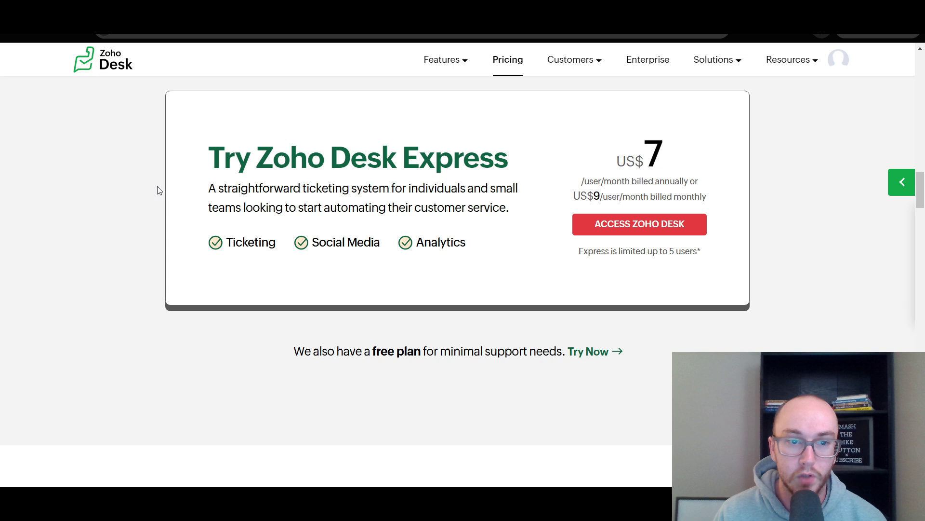
{"action": "left_click_drag", "start_coordinate": [159, 190], "coordinate": [257, 209]}
{"action": "left_click", "coordinate": [526, 238]}
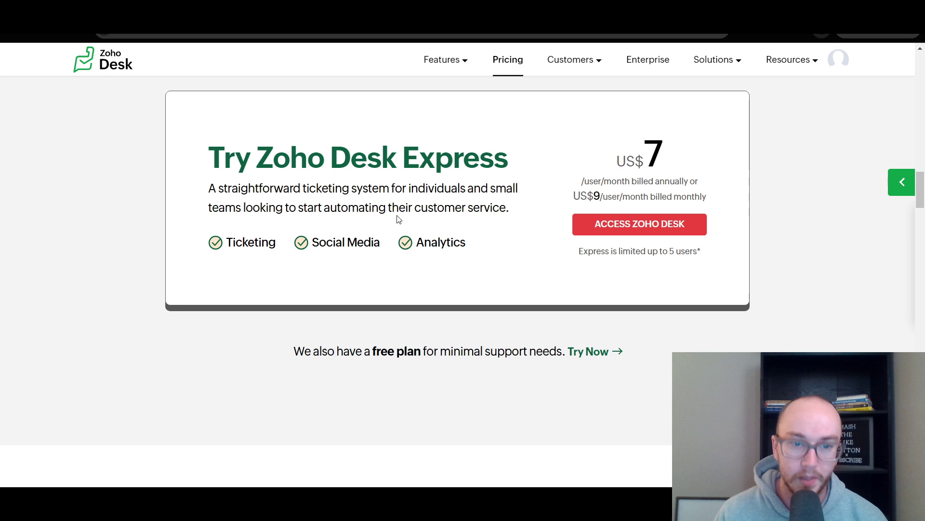
{"action": "left_click_drag", "start_coordinate": [226, 244], "coordinate": [463, 237]}
{"action": "left_click", "coordinate": [463, 237]}
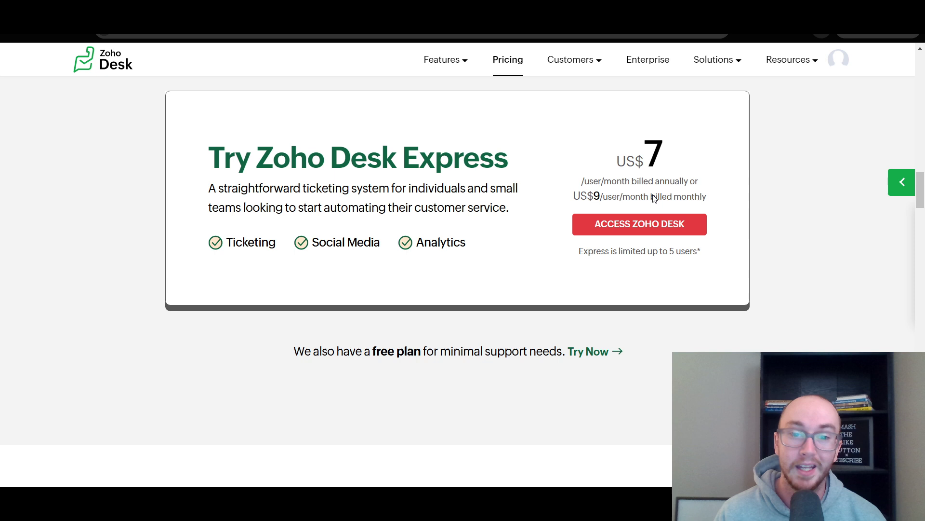
Highlight the 'free plan' wording beside the Try Now offer.
{"action": "scroll", "coordinate": [622, 413], "scroll_direction": "down", "scroll_amount": 2}
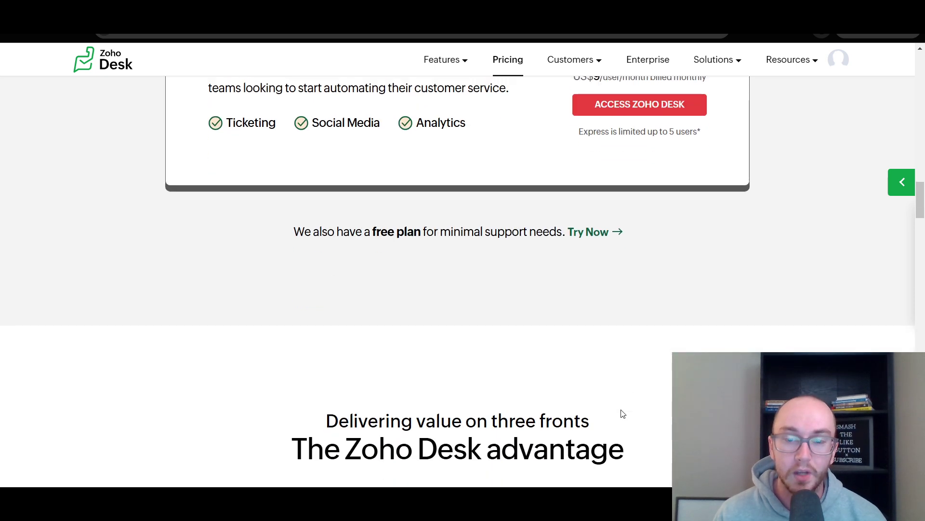
{"action": "scroll", "coordinate": [621, 413], "scroll_direction": "up", "scroll_amount": 1}
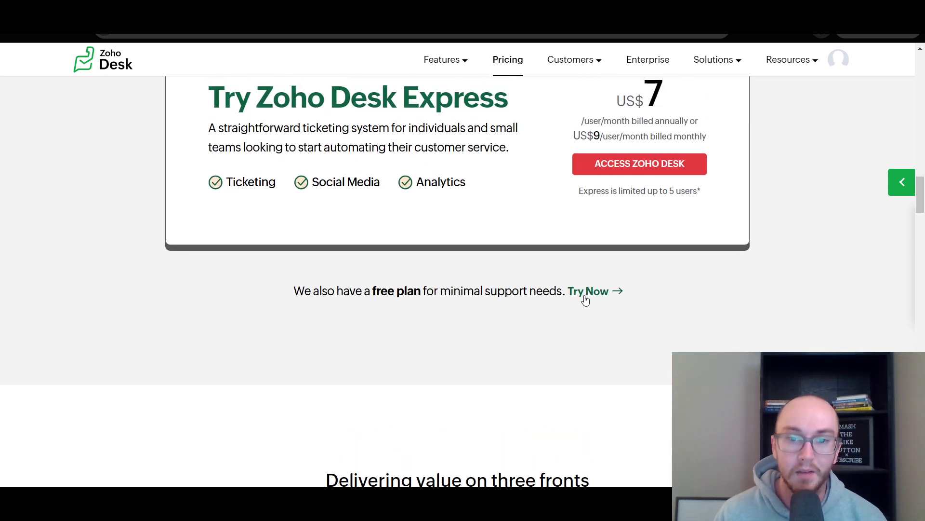
{"action": "left_click_drag", "start_coordinate": [364, 291], "coordinate": [436, 292]}
{"action": "left_click", "coordinate": [378, 293]}
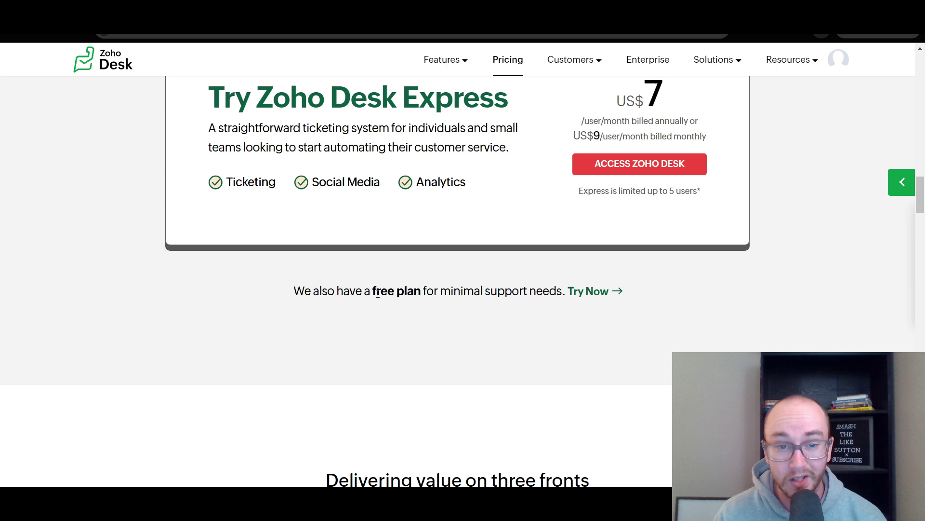
{"action": "left_click_drag", "start_coordinate": [374, 292], "coordinate": [428, 291]}
{"action": "left_click", "coordinate": [427, 292]}
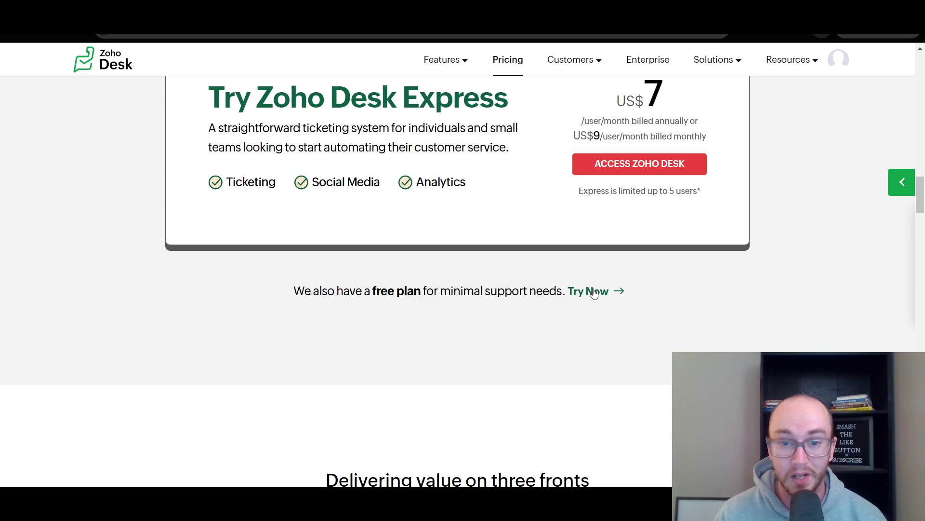
Visit the free plan's Try Now page, go back, and return to the paid plan cards.
{"action": "left_click", "coordinate": [608, 293]}
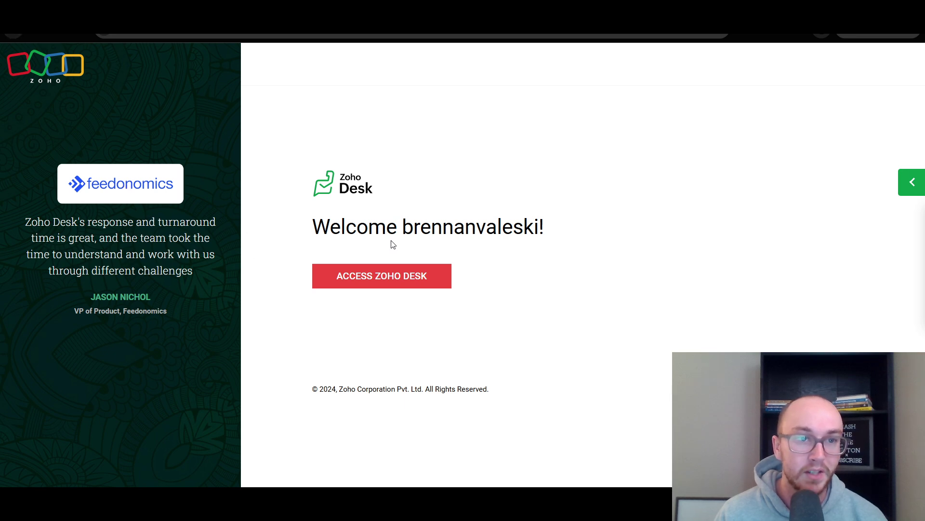
{"action": "key", "text": "alt+Left"}
{"action": "scroll", "coordinate": [923, 226], "scroll_direction": "down", "scroll_amount": 5}
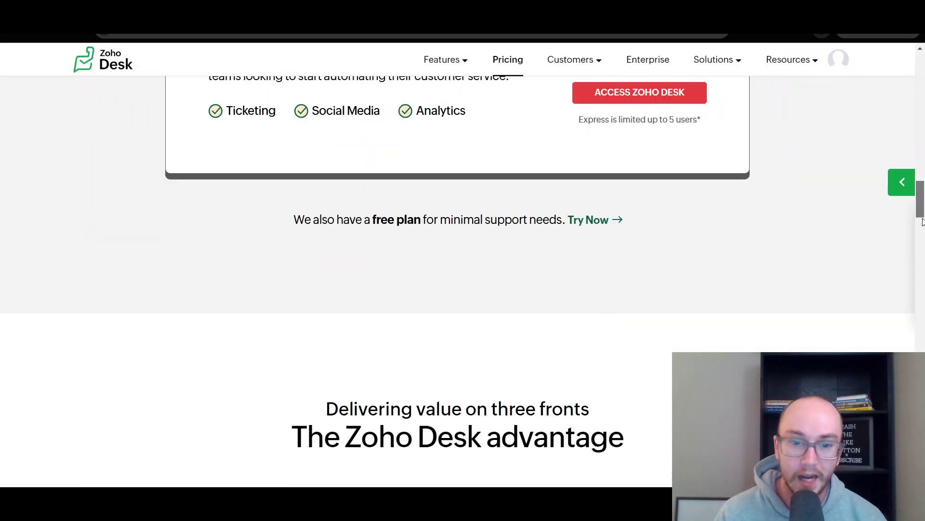
{"action": "scroll", "coordinate": [922, 235], "scroll_direction": "up", "scroll_amount": 4}
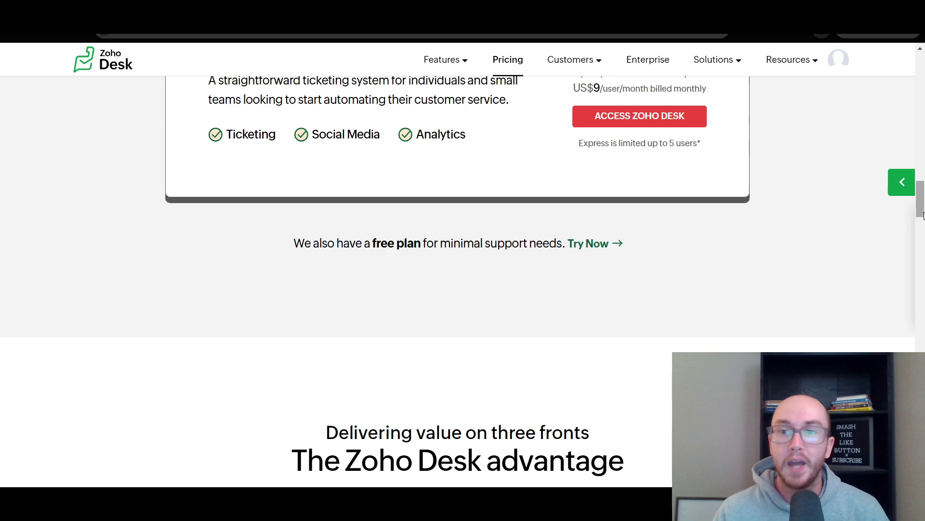
{"action": "left_click_drag", "start_coordinate": [918, 217], "coordinate": [918, 185]}
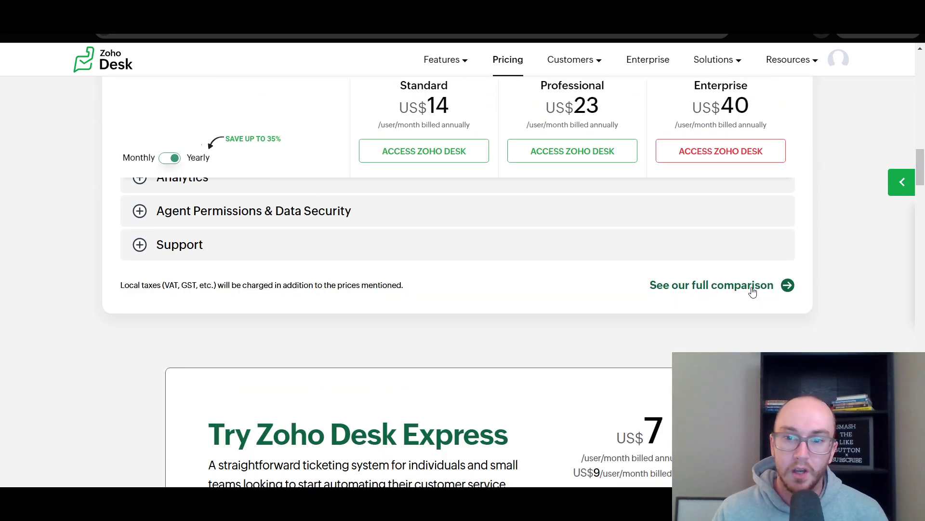
Open the full plan comparison and highlight the '3 Free agents' note.
{"action": "left_click", "coordinate": [750, 289]}
{"action": "scroll", "coordinate": [723, 212], "scroll_direction": "down", "scroll_amount": 4}
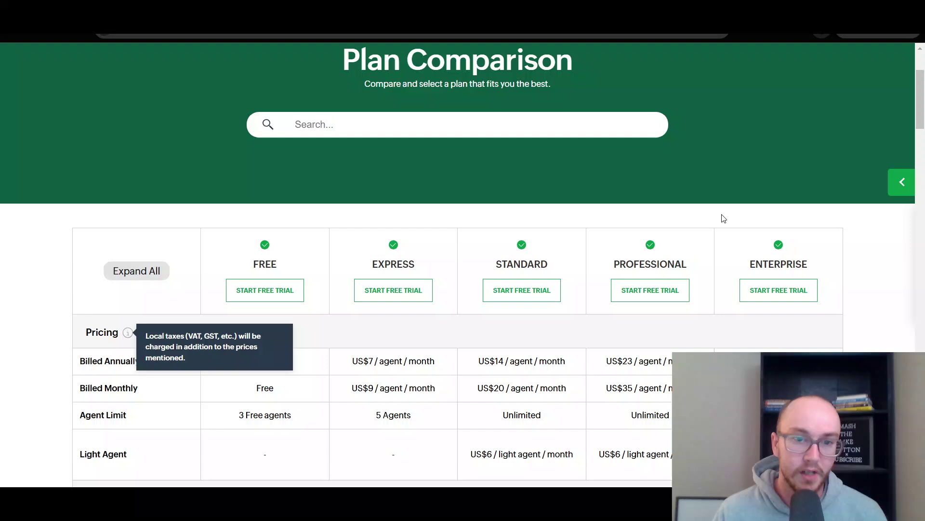
{"action": "scroll", "coordinate": [260, 315], "scroll_direction": "up", "scroll_amount": 1}
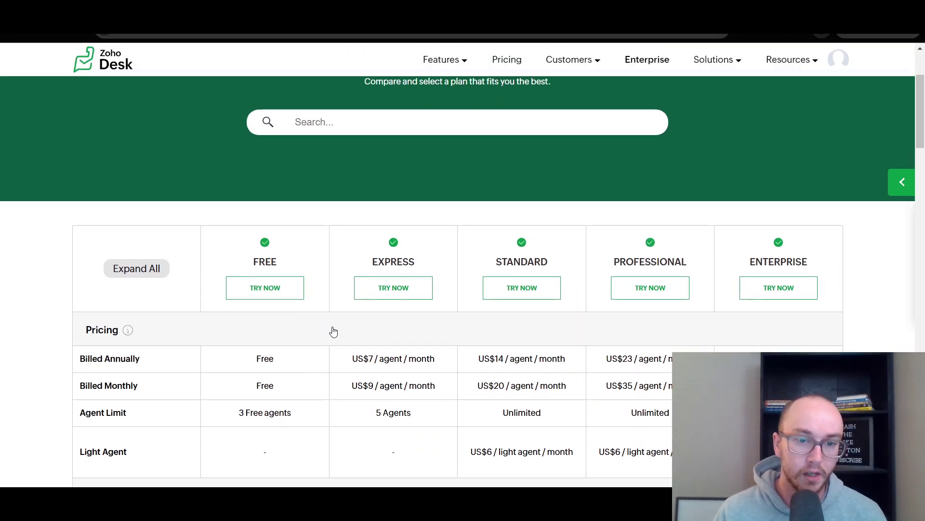
{"action": "left_click_drag", "start_coordinate": [919, 124], "coordinate": [918, 145]}
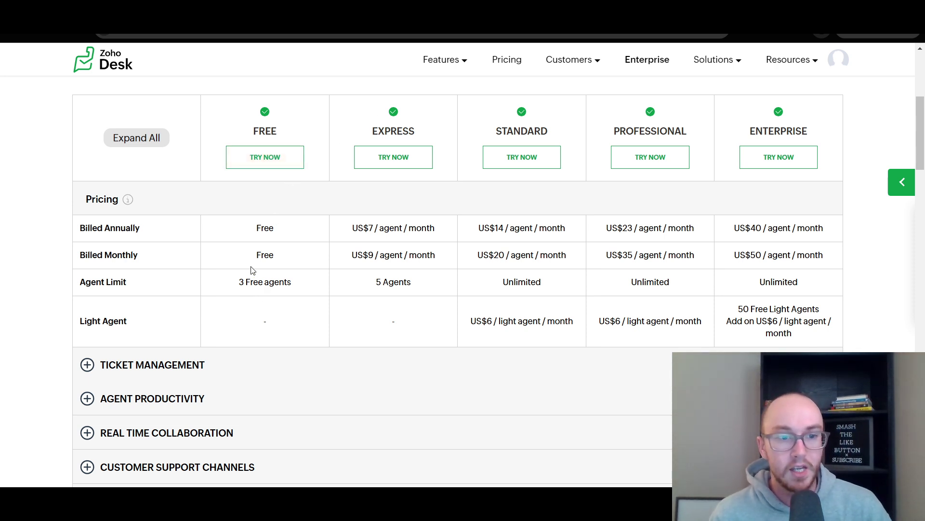
{"action": "left_click_drag", "start_coordinate": [238, 287], "coordinate": [302, 285]}
{"action": "left_click", "coordinate": [301, 285]}
{"action": "scroll", "coordinate": [302, 285], "scroll_direction": "down", "scroll_amount": 3}
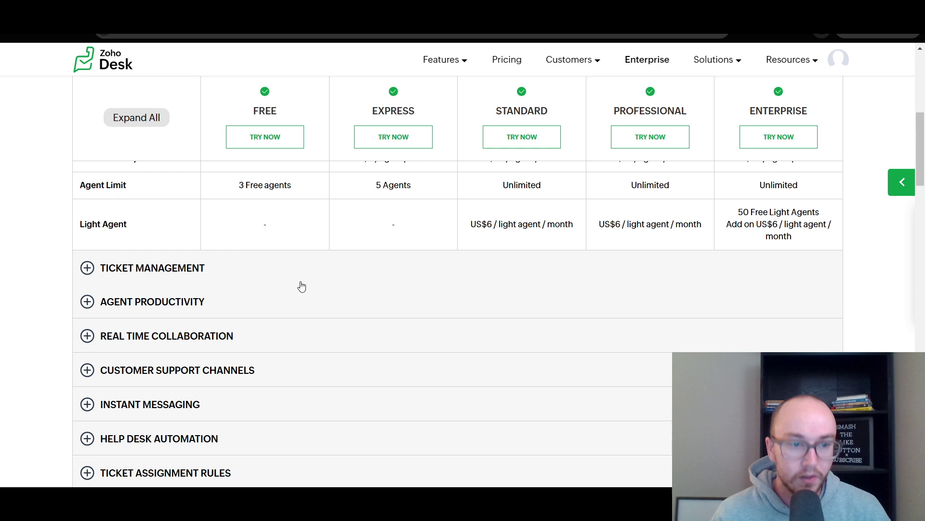
{"action": "scroll", "coordinate": [291, 286], "scroll_direction": "up", "scroll_amount": 5}
{"action": "scroll", "coordinate": [289, 285], "scroll_direction": "down", "scroll_amount": 3}
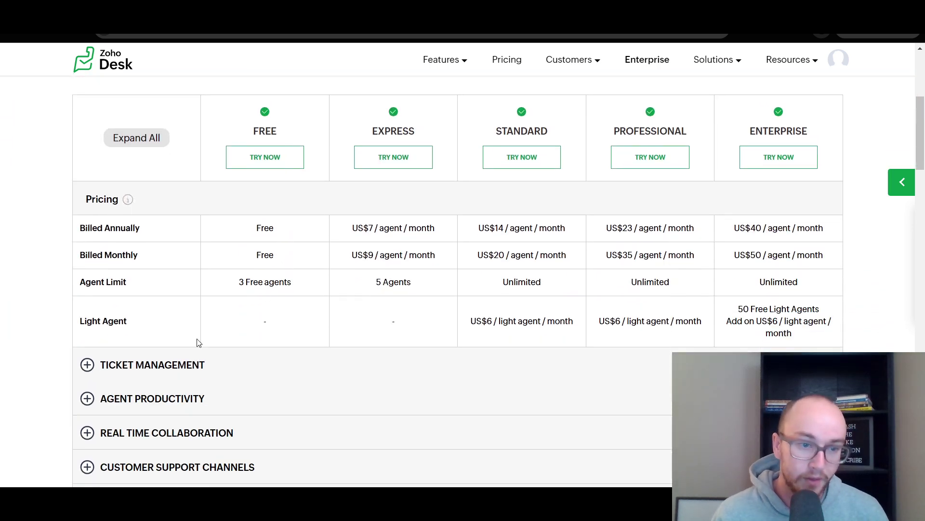
{"action": "scroll", "coordinate": [241, 357], "scroll_direction": "down", "scroll_amount": 4}
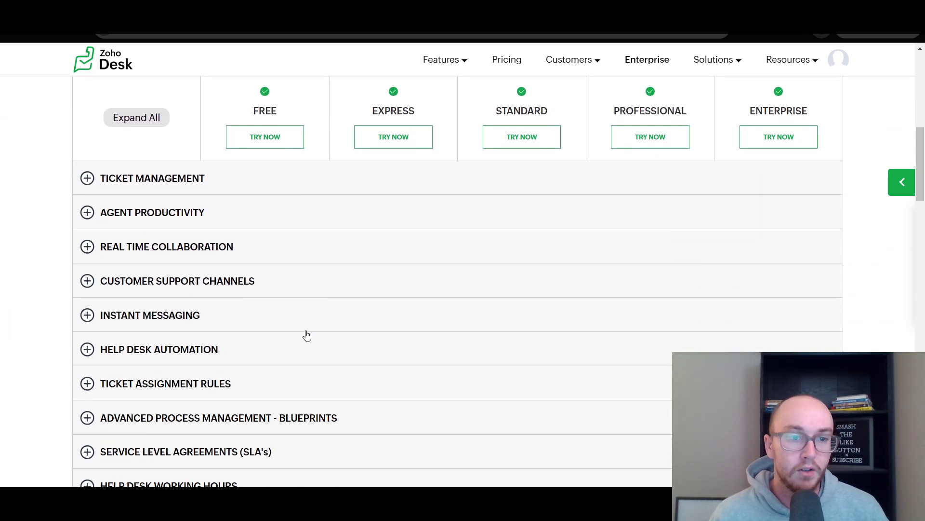
Expand the Ticket Management and Agent Productivity feature sections.
{"action": "left_click", "coordinate": [89, 181]}
{"action": "scroll", "coordinate": [267, 215], "scroll_direction": "down", "scroll_amount": 3}
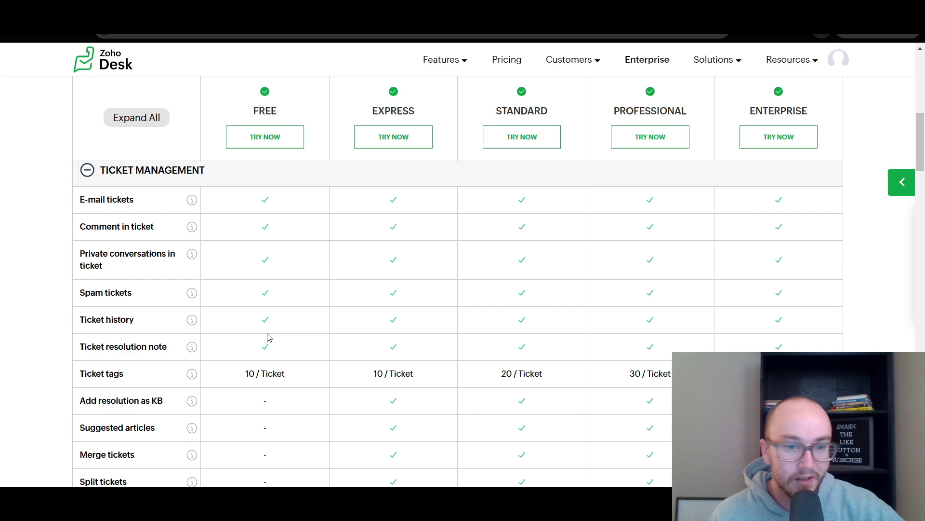
{"action": "scroll", "coordinate": [269, 341], "scroll_direction": "down", "scroll_amount": 10}
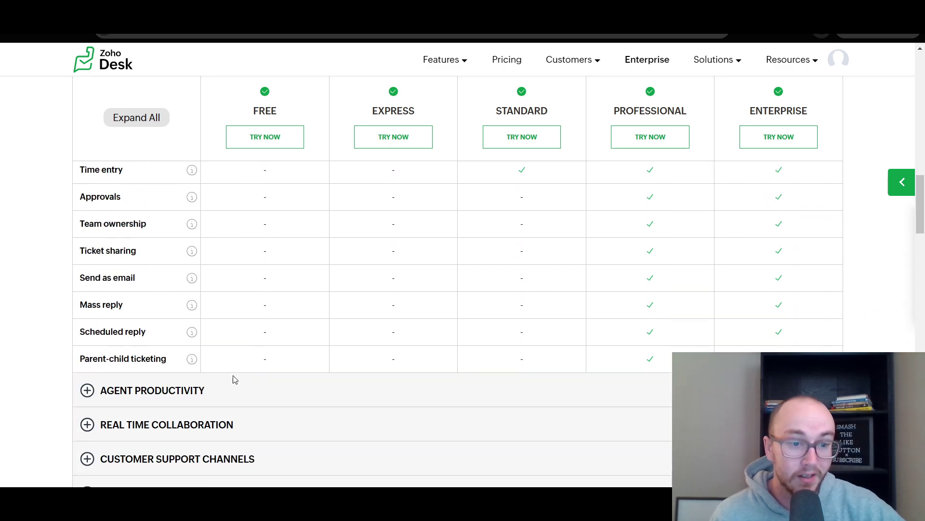
{"action": "left_click", "coordinate": [227, 400]}
{"action": "scroll", "coordinate": [295, 399], "scroll_direction": "down", "scroll_amount": 3}
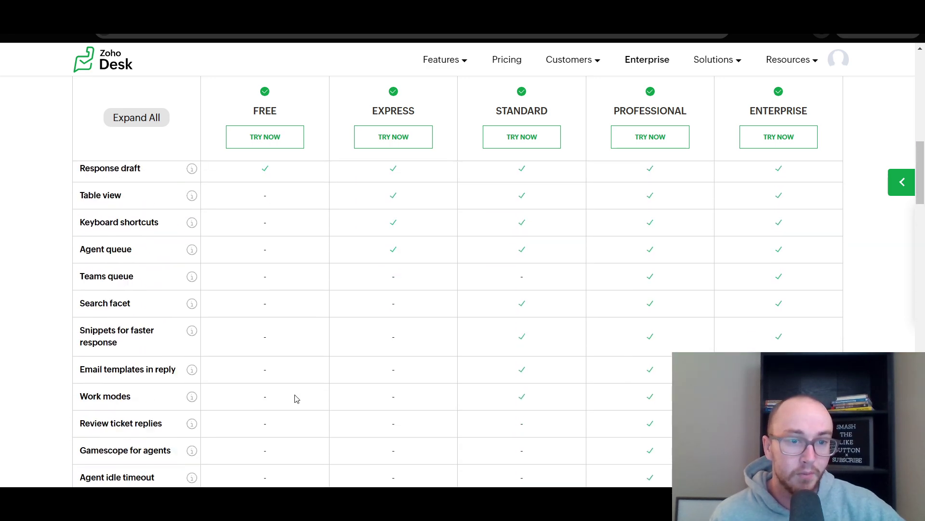
{"action": "scroll", "coordinate": [296, 399], "scroll_direction": "up", "scroll_amount": 3}
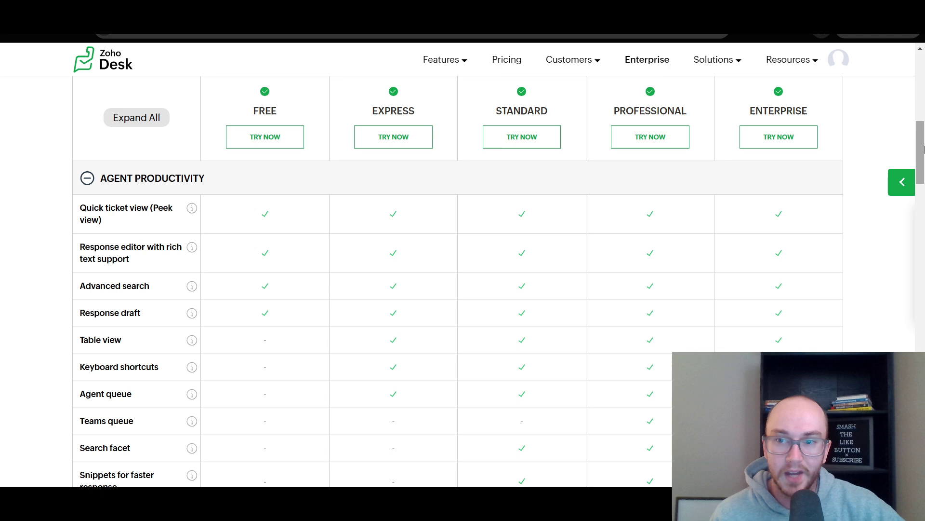
{"action": "left_click_drag", "start_coordinate": [921, 148], "coordinate": [914, 196]}
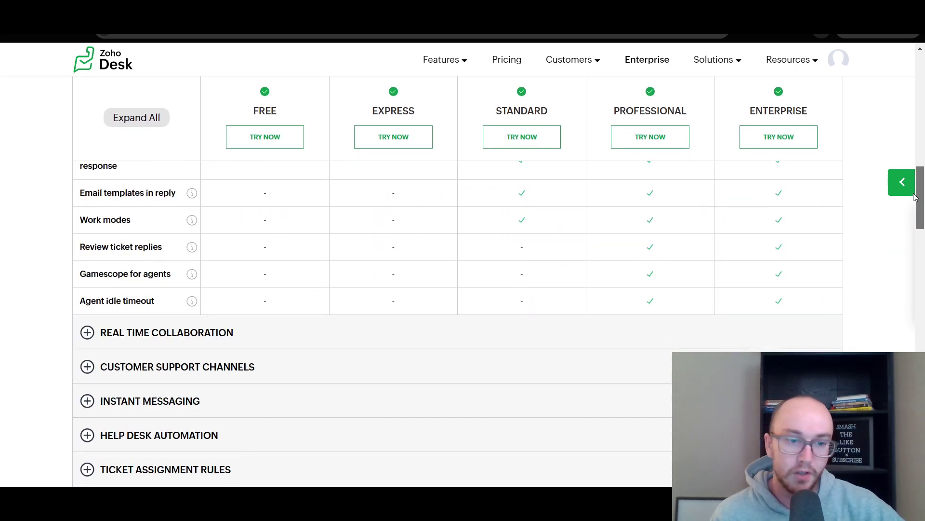
Expand the Real Time Collaboration and Customer Support Channels sections, showing Telephony on Professional and Enterprise.
{"action": "left_click", "coordinate": [94, 234]}
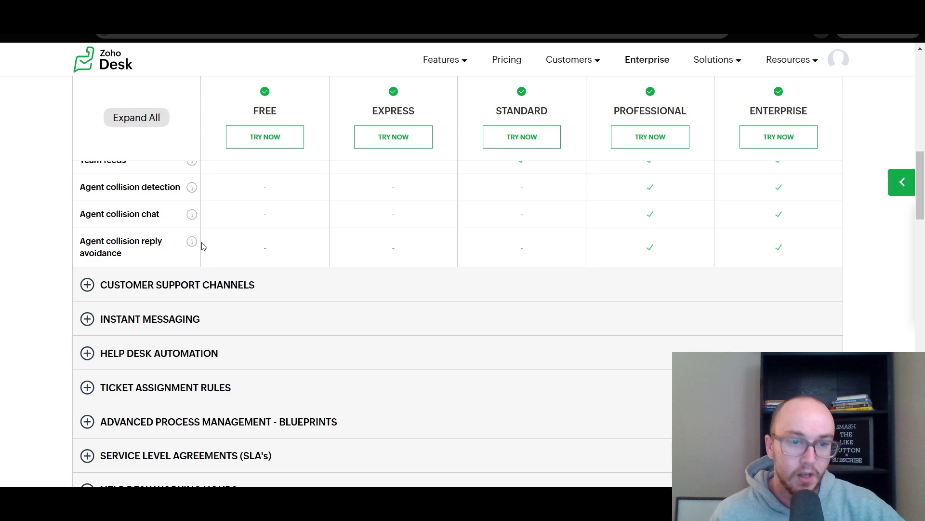
{"action": "scroll", "coordinate": [262, 339], "scroll_direction": "up", "scroll_amount": 3}
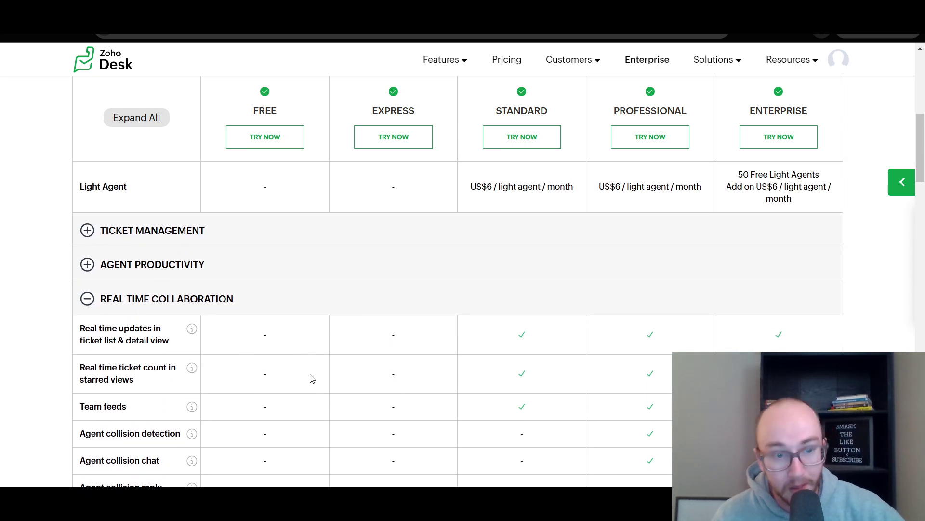
{"action": "scroll", "coordinate": [307, 385], "scroll_direction": "down", "scroll_amount": 3}
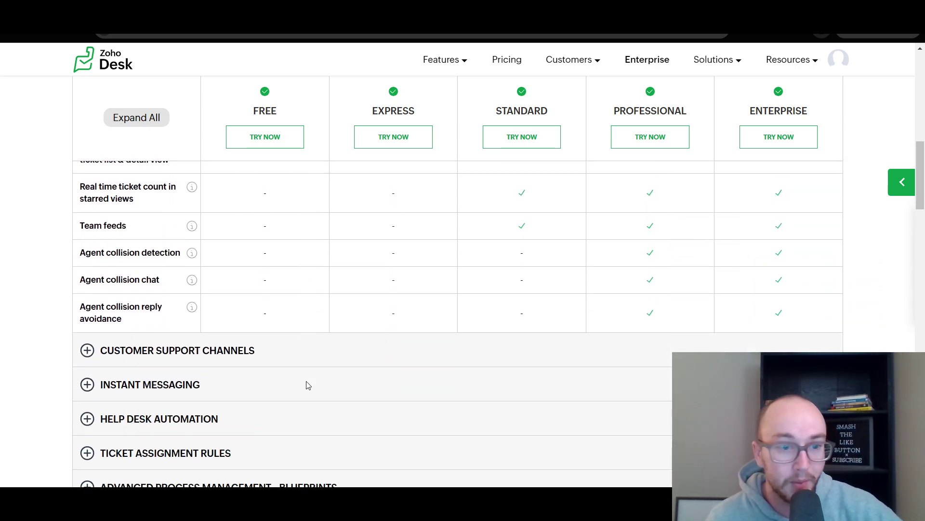
{"action": "left_click", "coordinate": [152, 350]}
{"action": "scroll", "coordinate": [298, 377], "scroll_direction": "up", "scroll_amount": 1}
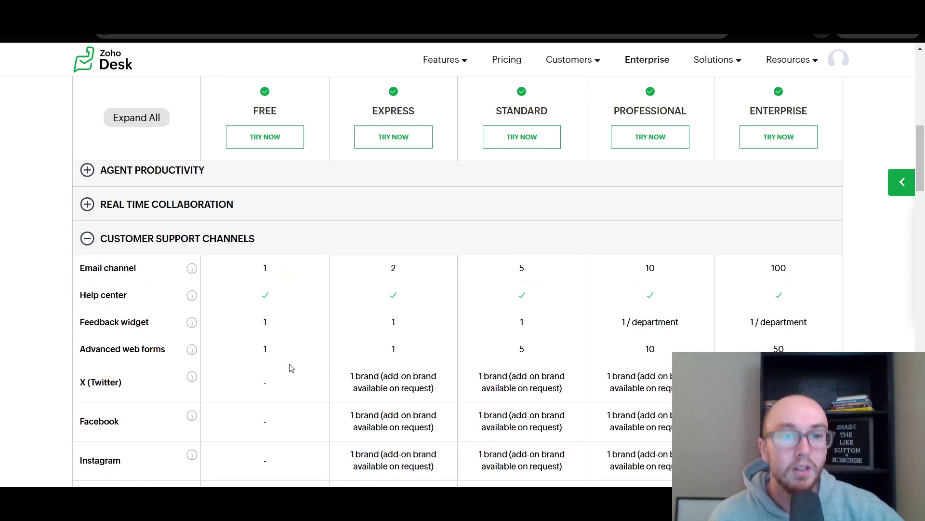
{"action": "scroll", "coordinate": [373, 410], "scroll_direction": "down", "scroll_amount": 1}
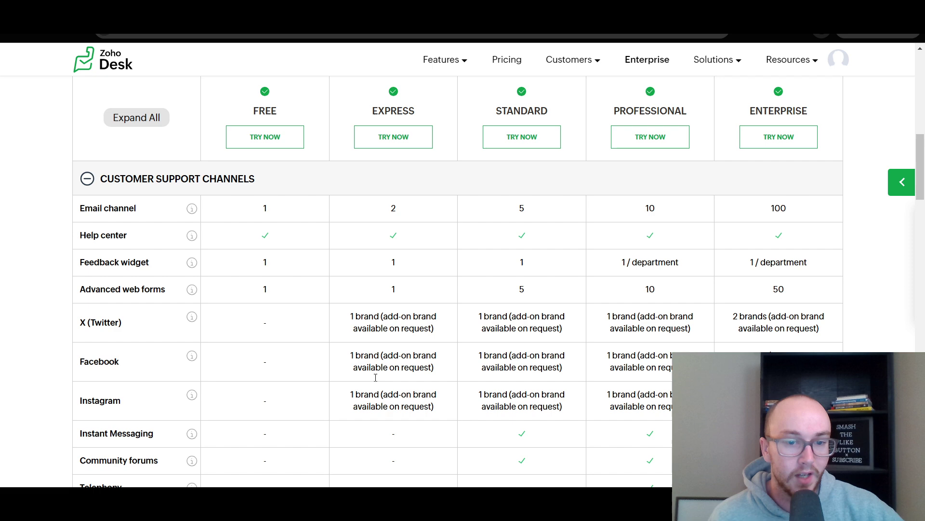
{"action": "scroll", "coordinate": [372, 405], "scroll_direction": "down", "scroll_amount": 1}
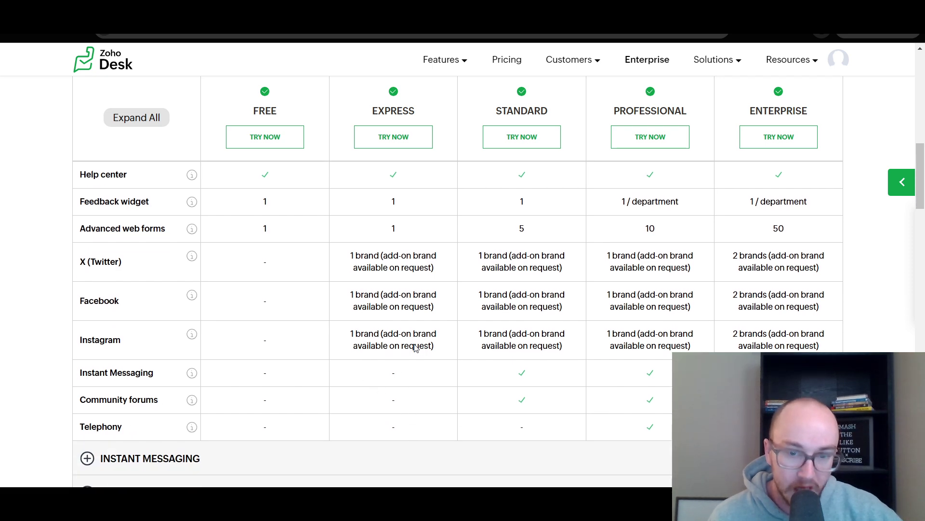
{"action": "scroll", "coordinate": [403, 405], "scroll_direction": "down", "scroll_amount": 4}
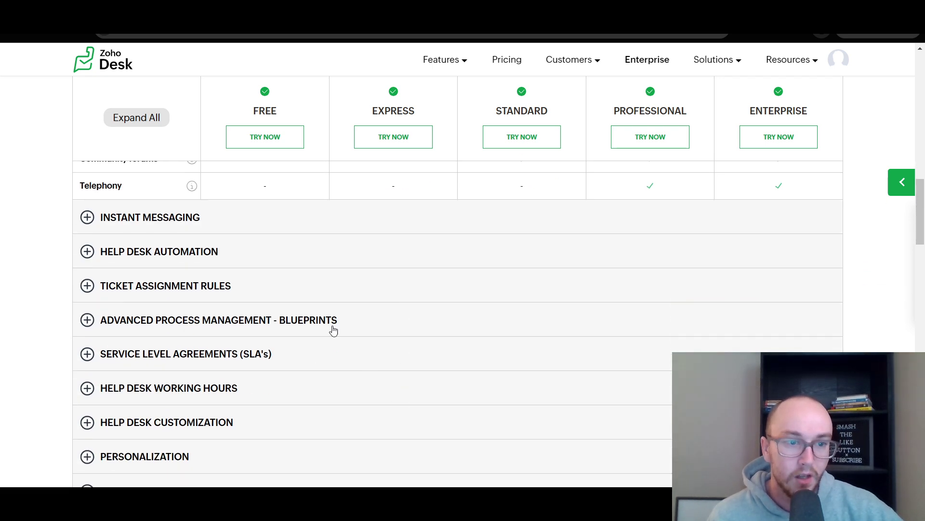
Expand the Instant Messaging feature section of the comparison table.
{"action": "left_click", "coordinate": [102, 227]}
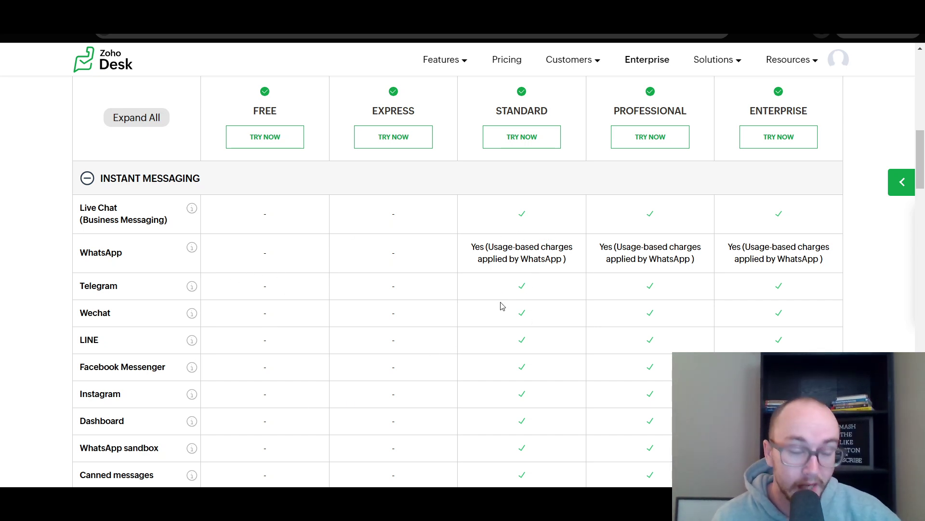
{"action": "scroll", "coordinate": [310, 364], "scroll_direction": "down", "scroll_amount": 10}
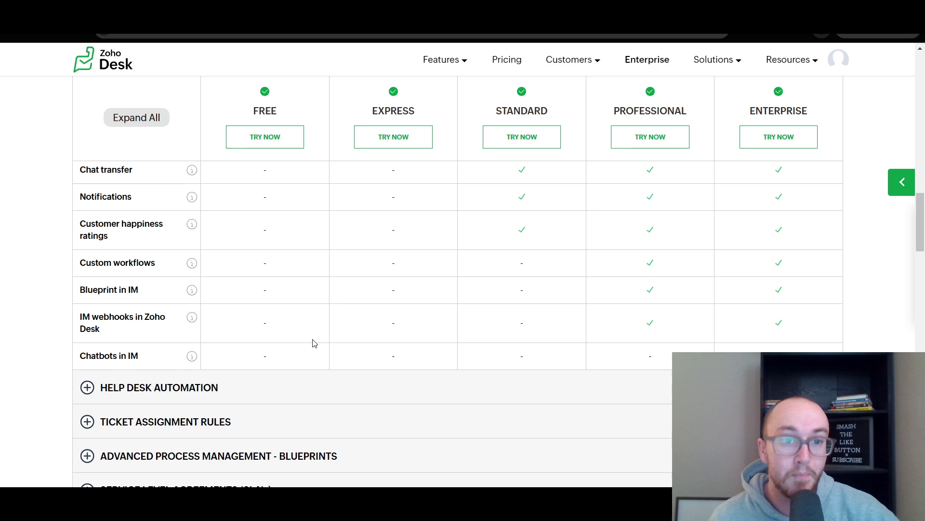
{"action": "scroll", "coordinate": [313, 343], "scroll_direction": "down", "scroll_amount": 1}
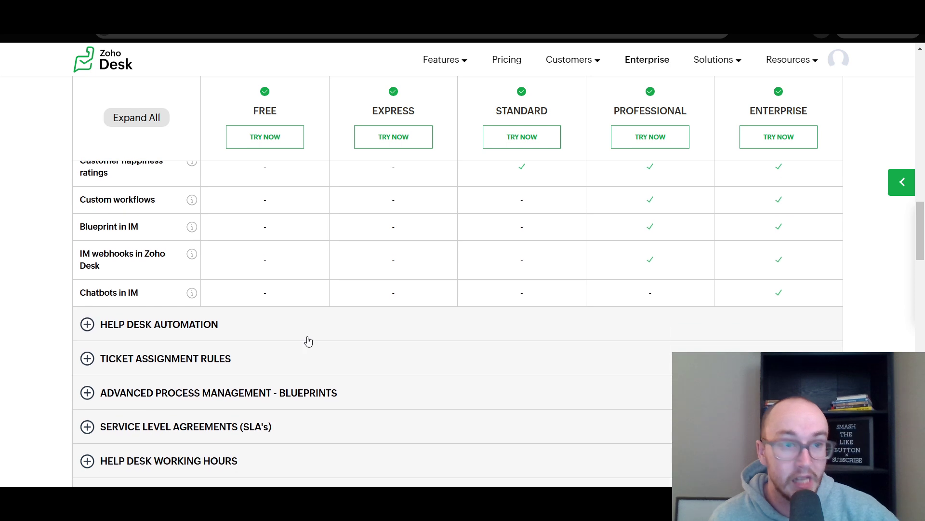
Expand Help Desk Automation to check macros and workflow rules by plan, then browse the table.
{"action": "left_click", "coordinate": [87, 325]}
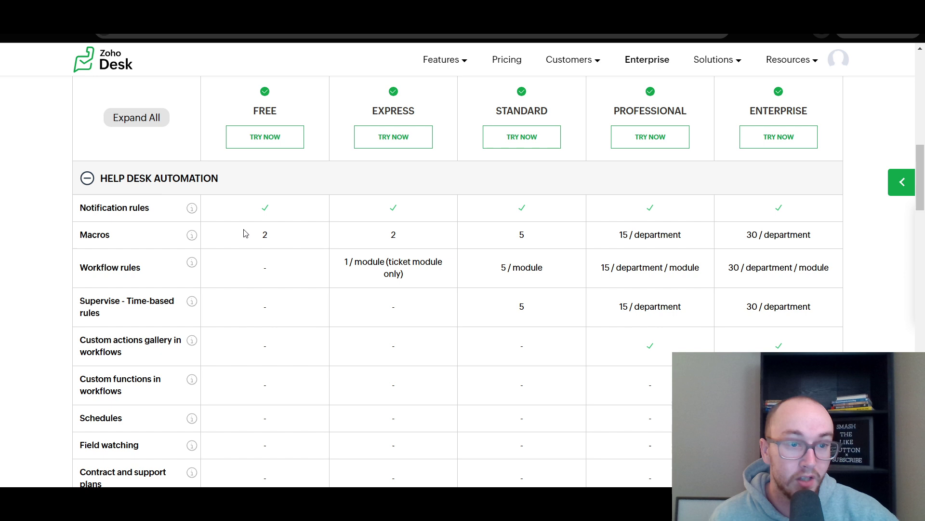
{"action": "scroll", "coordinate": [302, 252], "scroll_direction": "down", "scroll_amount": 5}
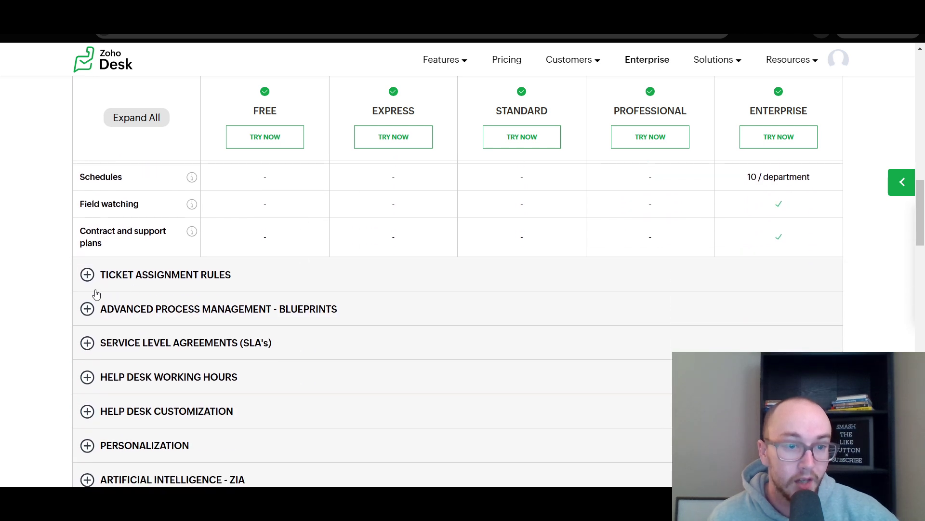
{"action": "scroll", "coordinate": [93, 295], "scroll_direction": "down", "scroll_amount": 4}
{"action": "scroll", "coordinate": [96, 294], "scroll_direction": "down", "scroll_amount": 5}
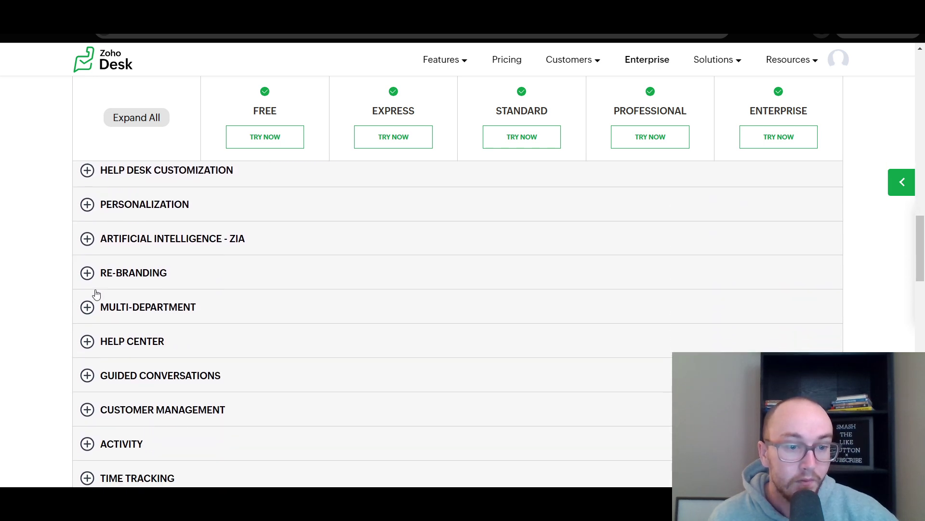
{"action": "scroll", "coordinate": [133, 448], "scroll_direction": "down", "scroll_amount": 6}
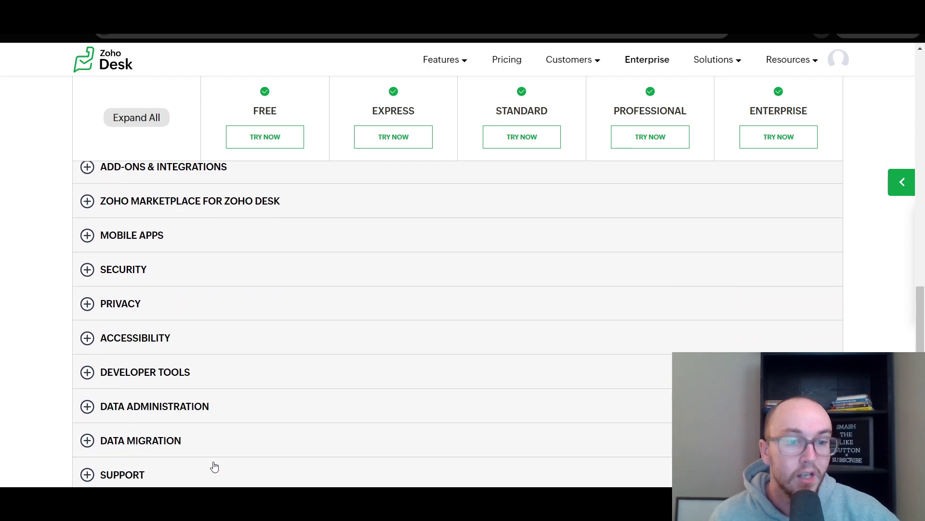
{"action": "scroll", "coordinate": [212, 464], "scroll_direction": "down", "scroll_amount": 3}
{"action": "scroll", "coordinate": [212, 464], "scroll_direction": "up", "scroll_amount": 15}
{"action": "scroll", "coordinate": [214, 464], "scroll_direction": "up", "scroll_amount": 10}
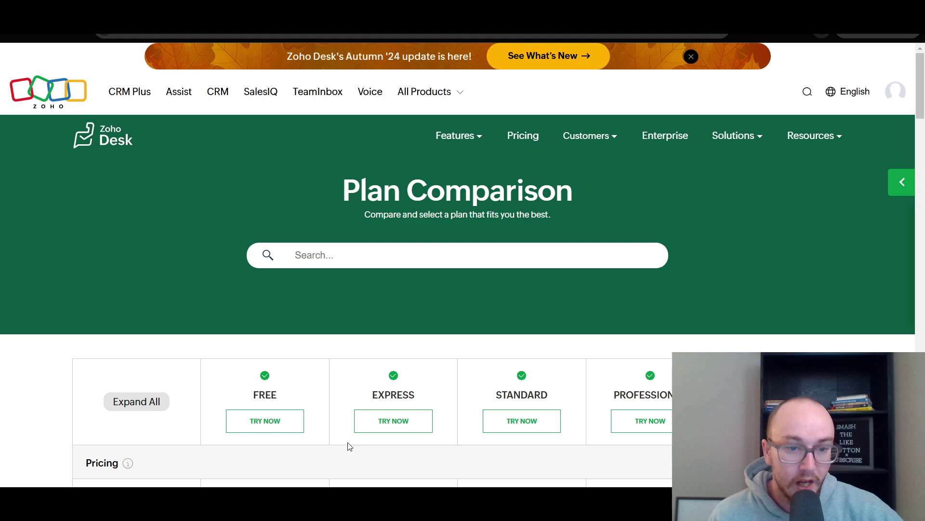
{"action": "scroll", "coordinate": [347, 444], "scroll_direction": "down", "scroll_amount": 4}
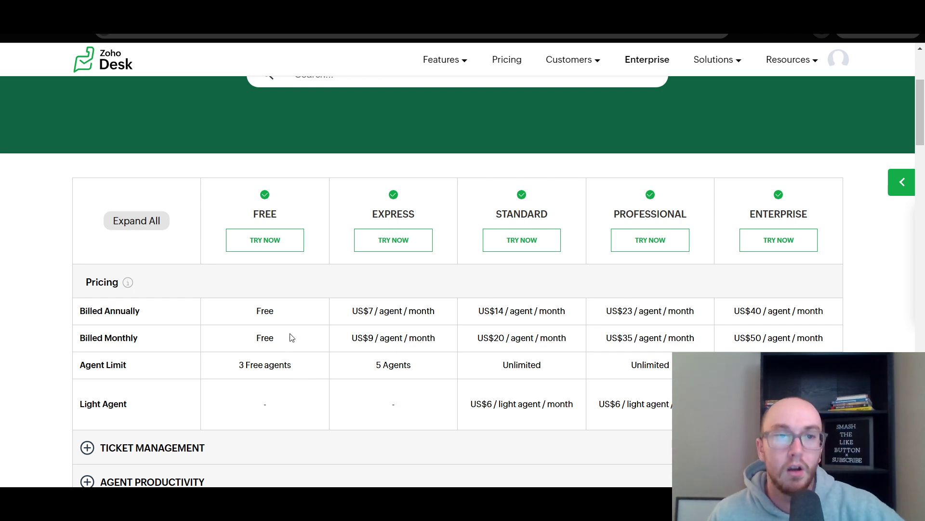
{"action": "scroll", "coordinate": [297, 323], "scroll_direction": "up", "scroll_amount": 4}
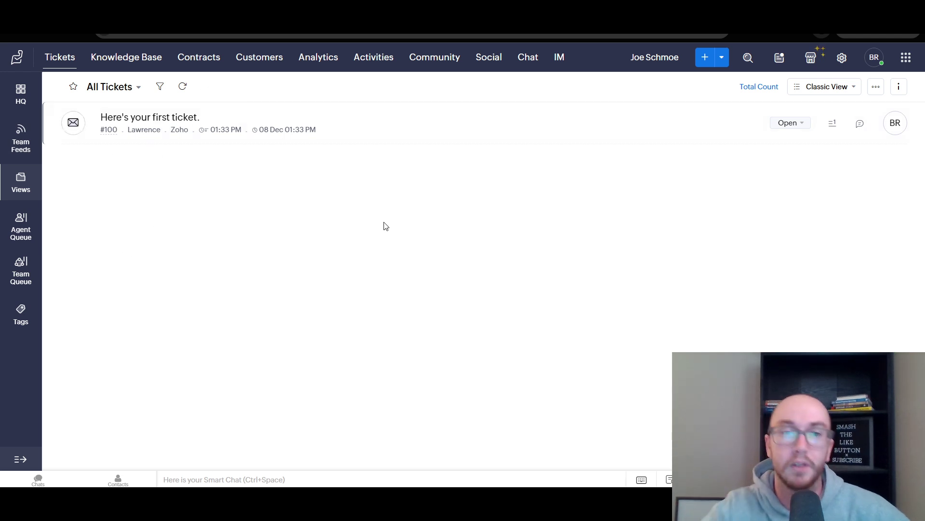
Open sample ticket #100 and scroll its Ticket Properties to review status, tag and timer.
{"action": "left_click", "coordinate": [358, 119]}
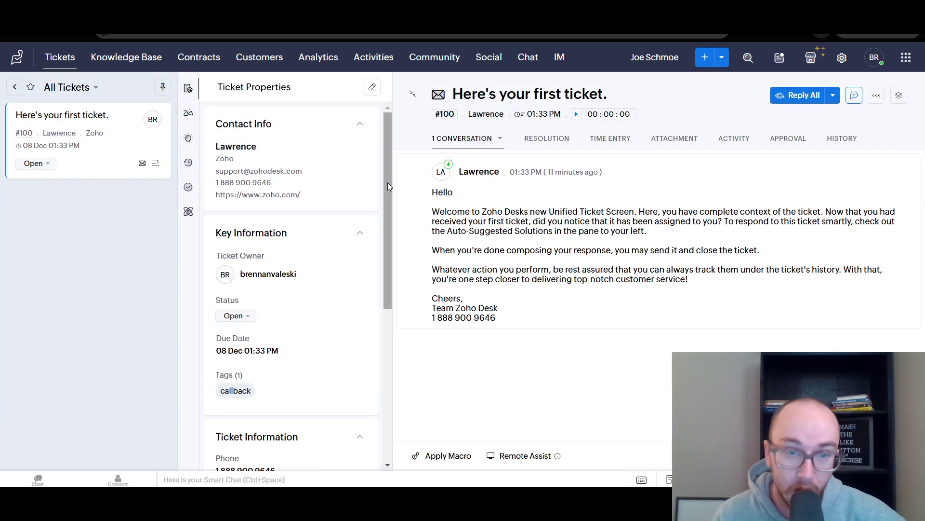
{"action": "left_click_drag", "start_coordinate": [388, 183], "coordinate": [381, 152]}
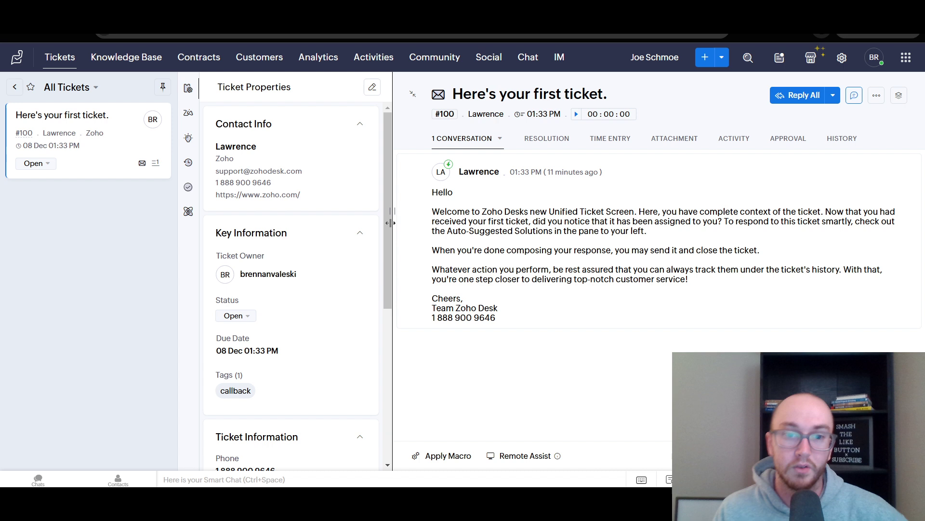
{"action": "mouse_move", "coordinate": [385, 223]}
{"action": "left_mouse_down"}
{"action": "mouse_move", "coordinate": [379, 357]}
{"action": "mouse_move", "coordinate": [387, 216]}
{"action": "left_mouse_up"}
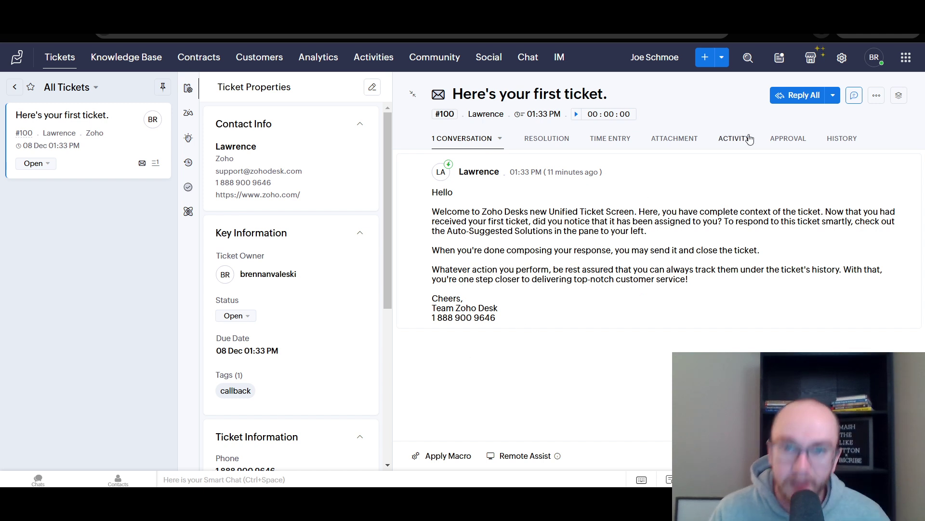
{"action": "left_click", "coordinate": [834, 96]}
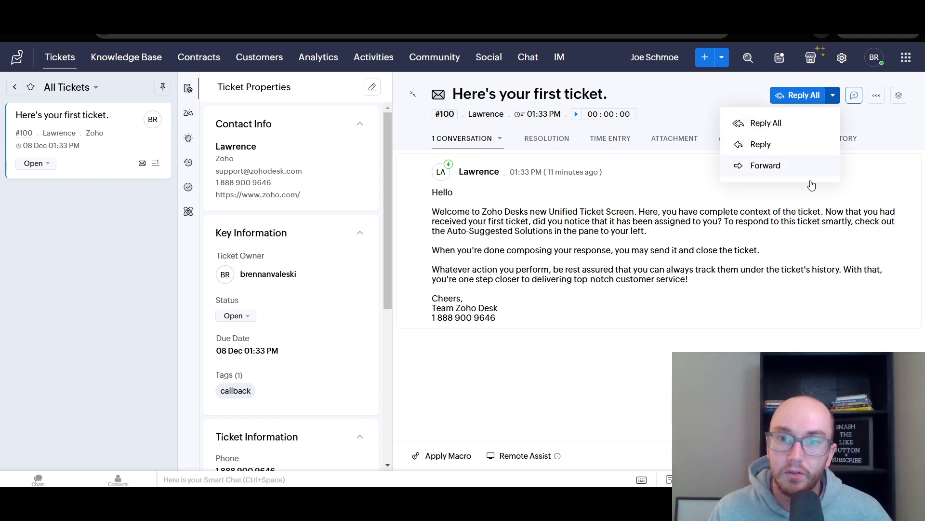
{"action": "left_click", "coordinate": [738, 105]}
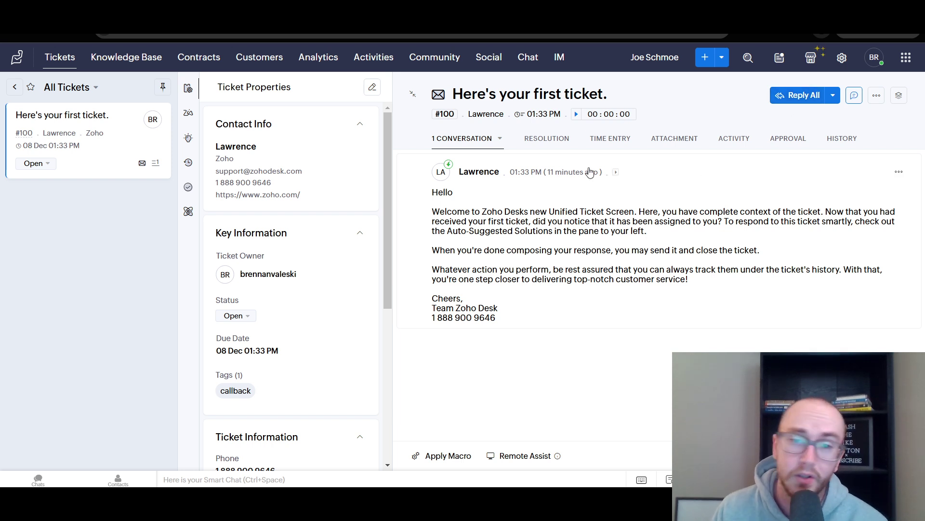
{"action": "left_click", "coordinate": [558, 139]}
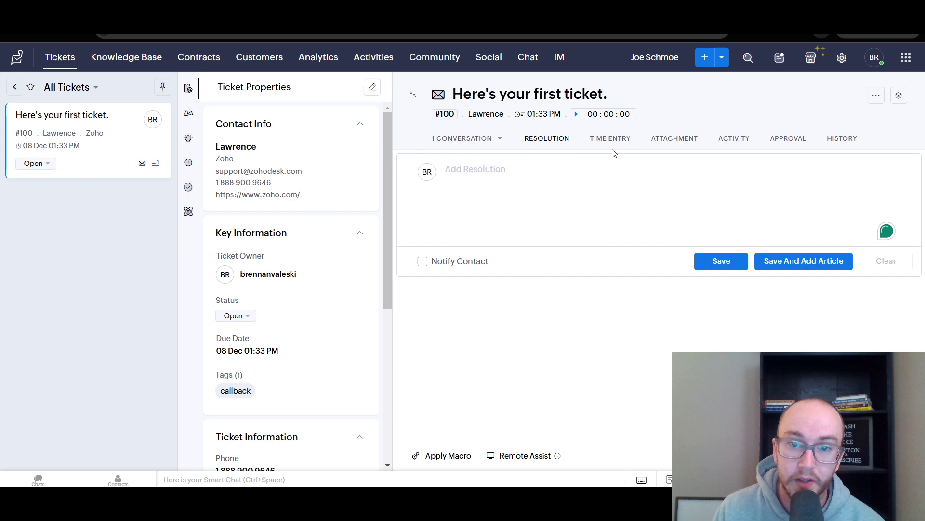
{"action": "left_click", "coordinate": [608, 140]}
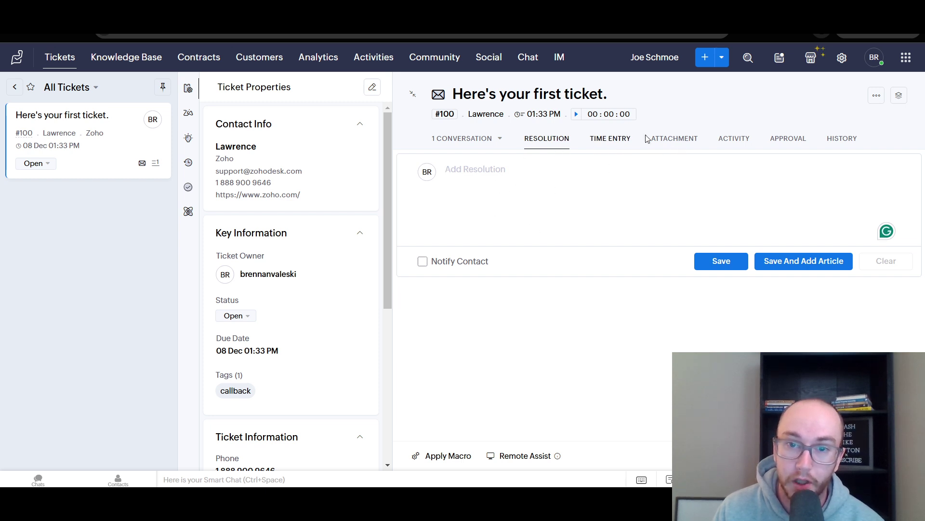
{"action": "left_click", "coordinate": [689, 141]}
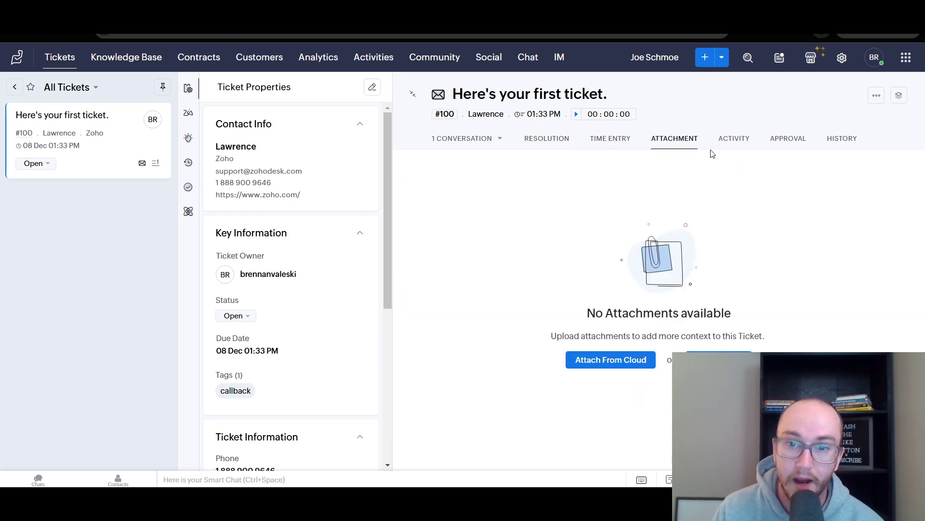
{"action": "left_click", "coordinate": [730, 141]}
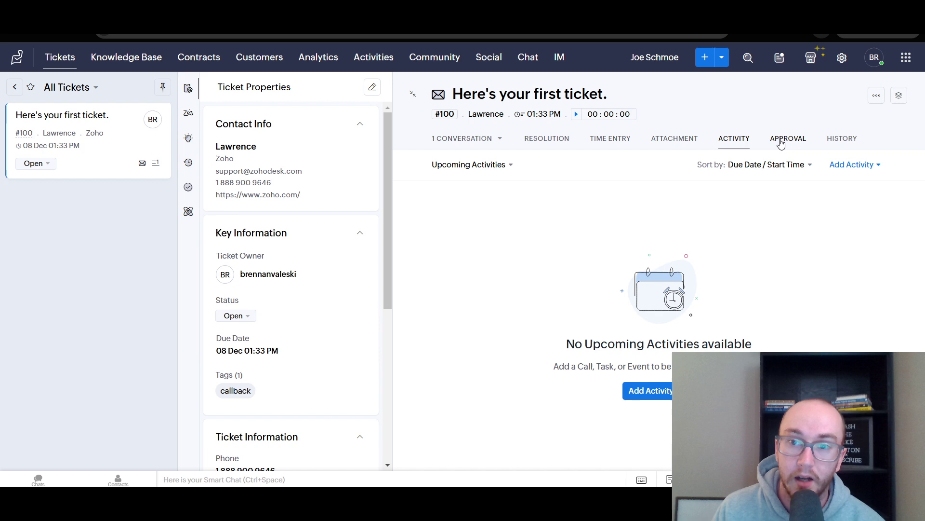
{"action": "left_click", "coordinate": [786, 139]}
{"action": "left_click", "coordinate": [847, 140]}
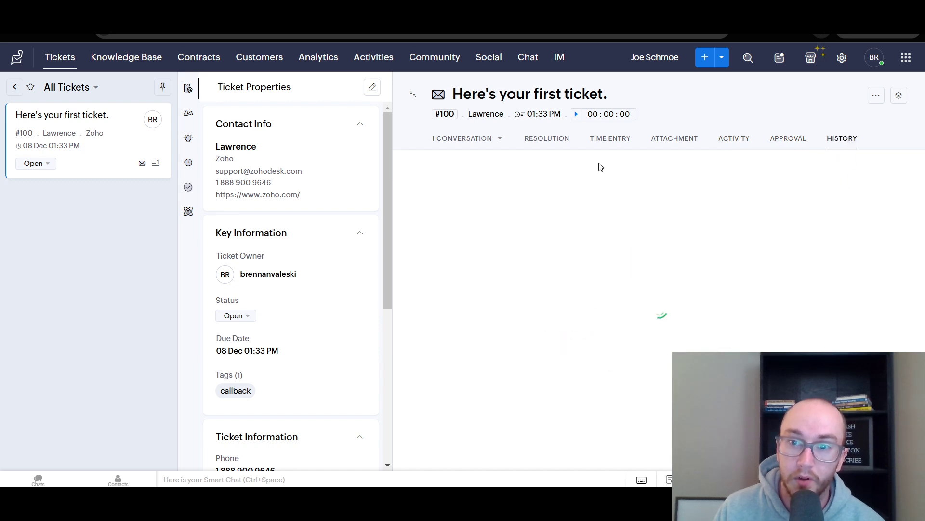
{"action": "scroll", "coordinate": [539, 311], "scroll_direction": "down", "scroll_amount": 4}
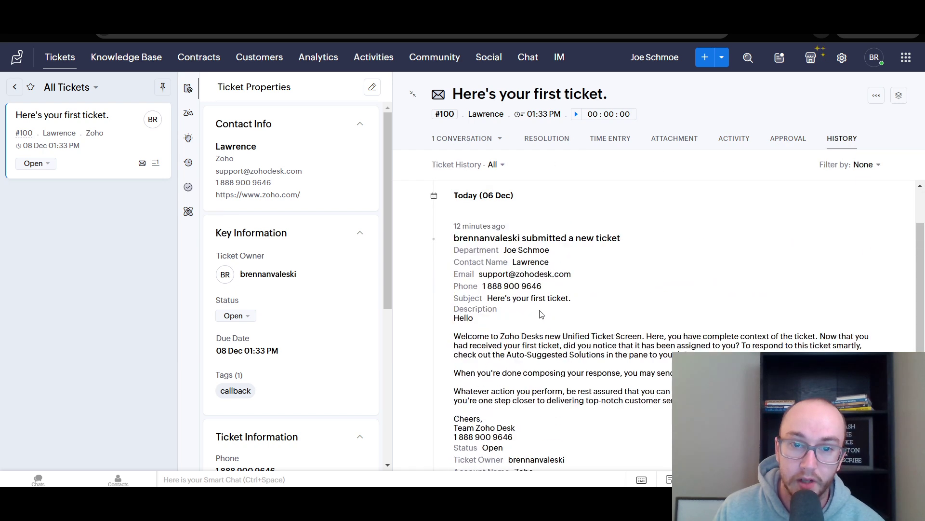
{"action": "scroll", "coordinate": [557, 332], "scroll_direction": "up", "scroll_amount": 4}
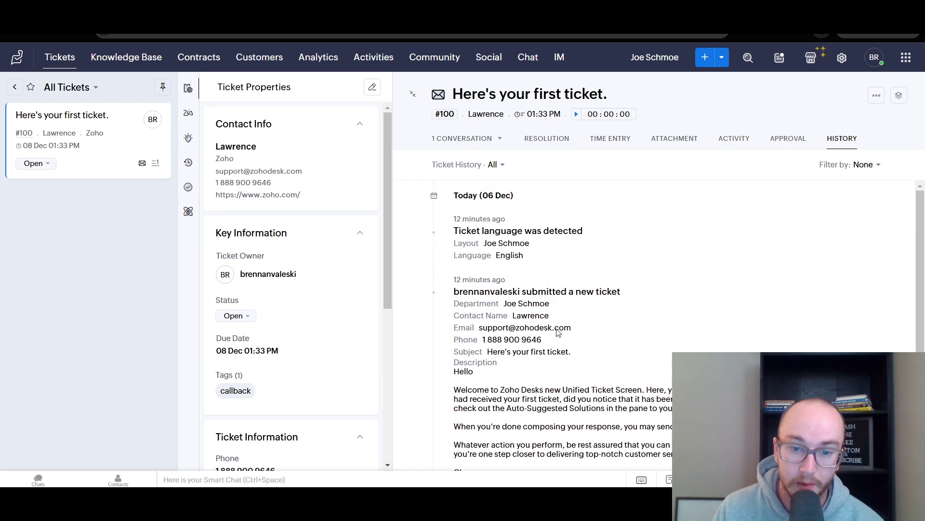
{"action": "left_click", "coordinate": [555, 141]}
{"action": "left_click", "coordinate": [459, 140]}
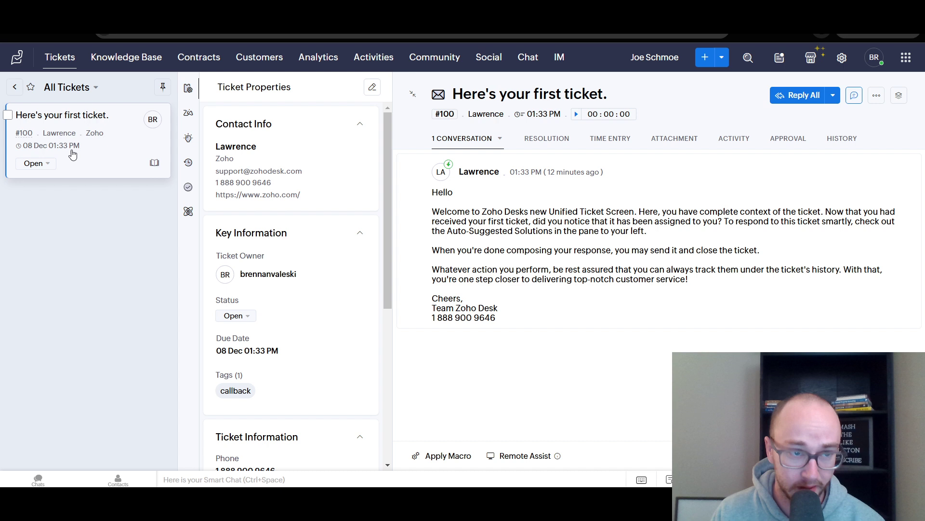
{"action": "left_click", "coordinate": [48, 164]}
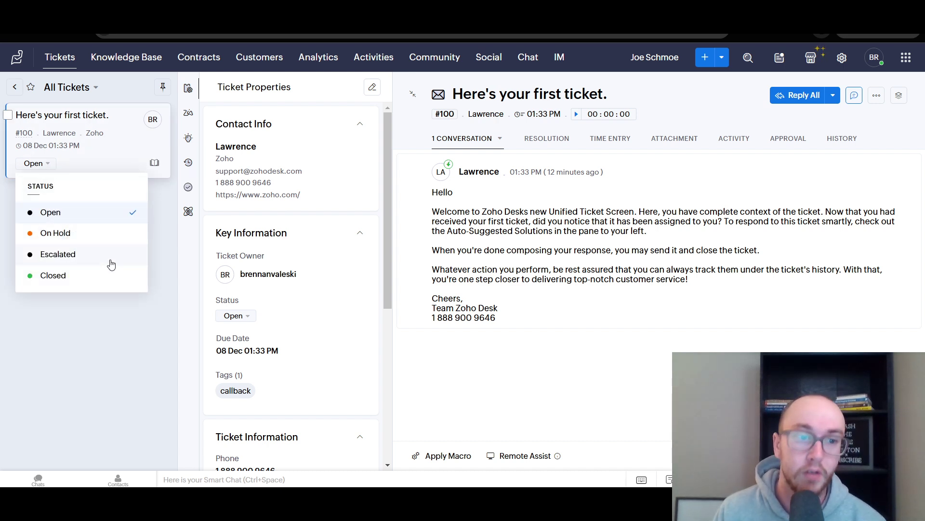
{"action": "left_click", "coordinate": [161, 233]}
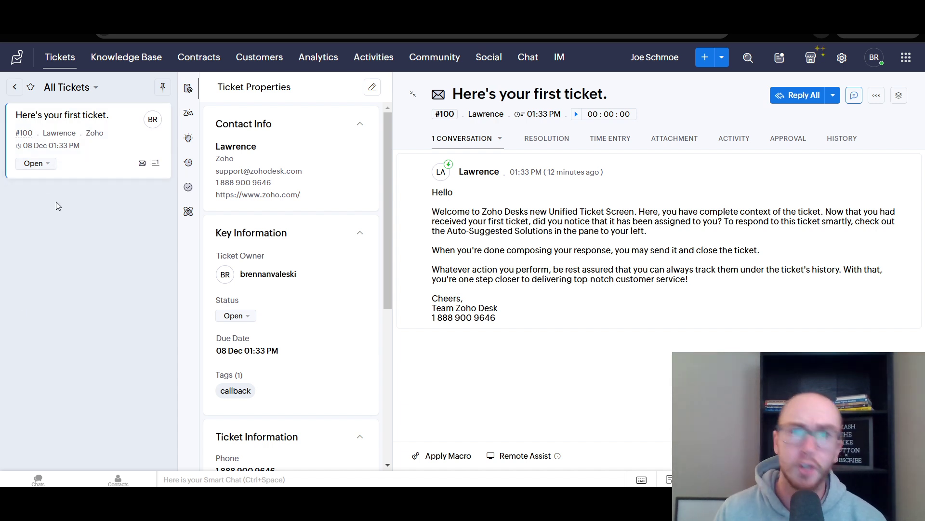
{"action": "left_click", "coordinate": [48, 164]}
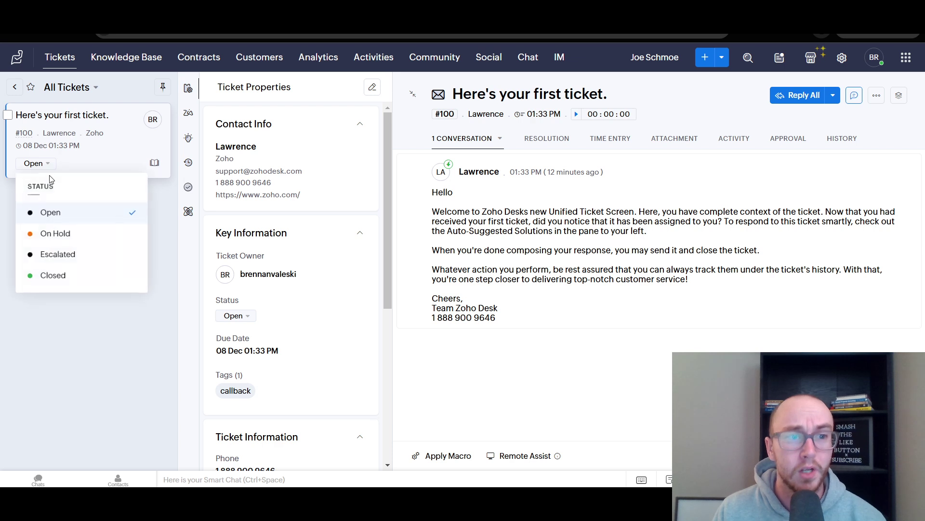
{"action": "left_click", "coordinate": [71, 315]}
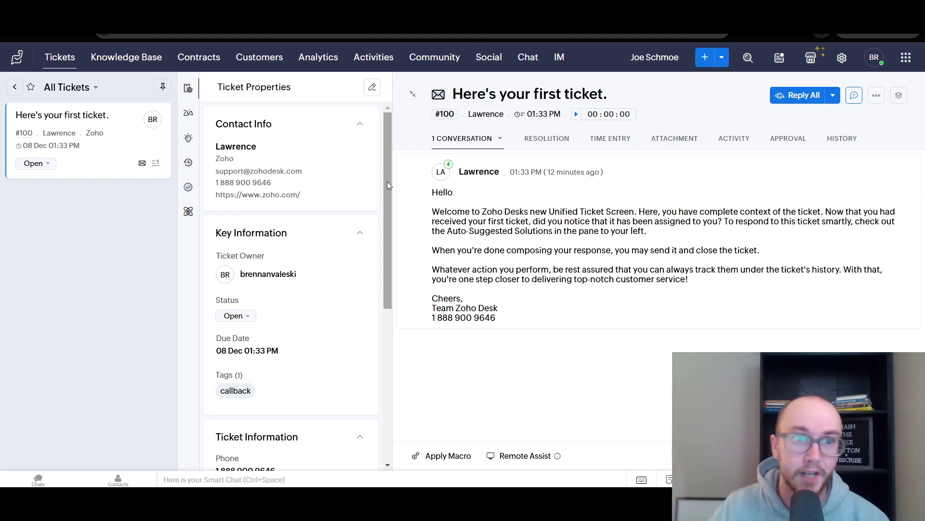
{"action": "left_click_drag", "start_coordinate": [386, 181], "coordinate": [110, 65]}
{"action": "left_click", "coordinate": [59, 63]}
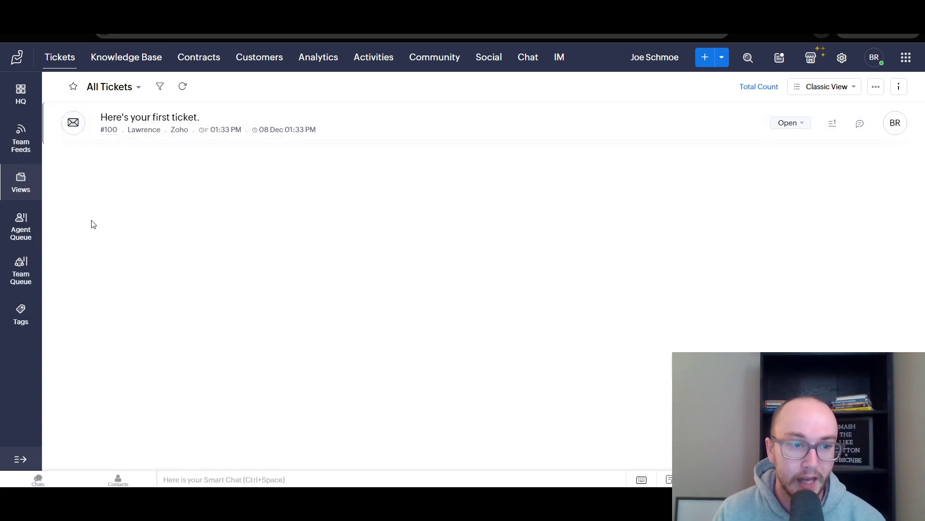
{"action": "left_click", "coordinate": [21, 227]}
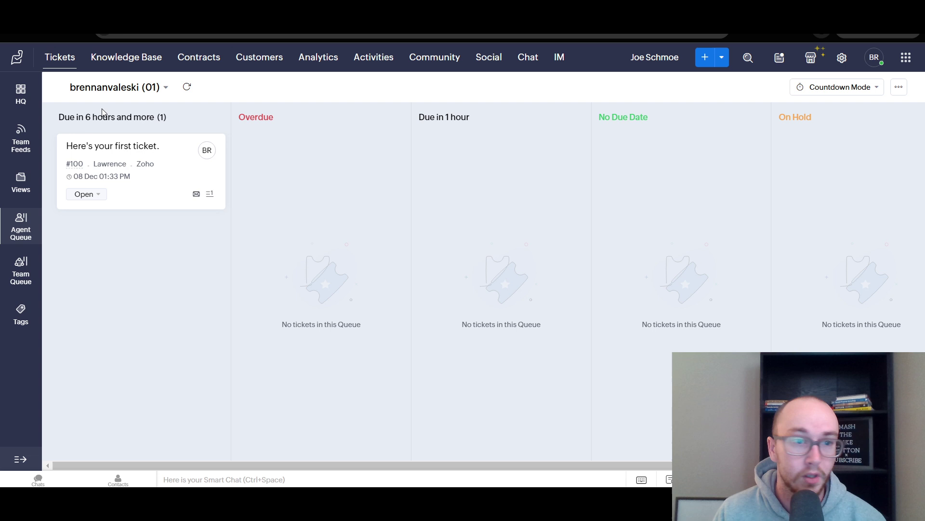
{"action": "left_click_drag", "start_coordinate": [237, 117], "coordinate": [323, 155]}
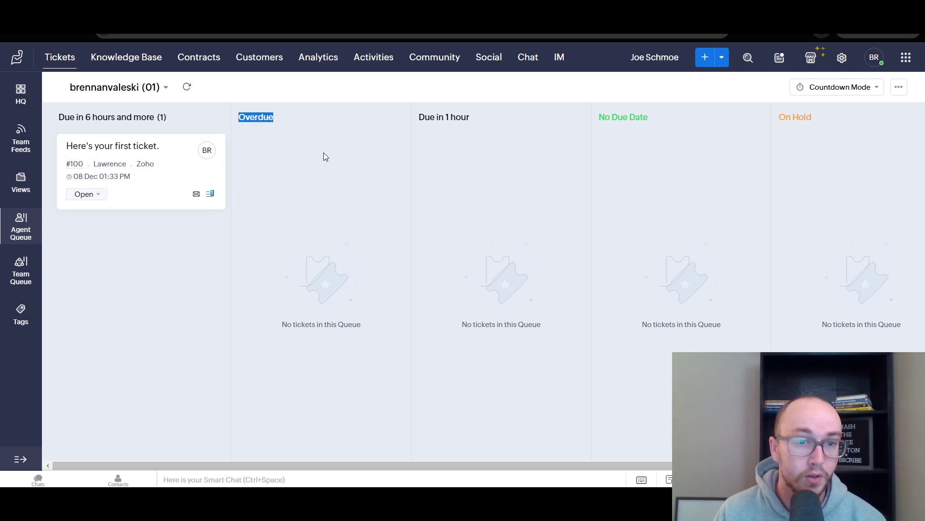
{"action": "left_click", "coordinate": [313, 156]}
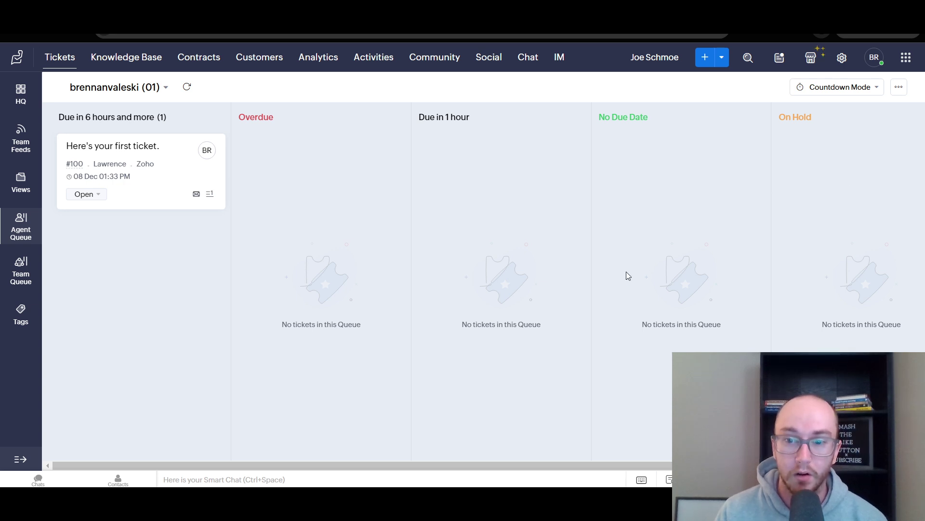
{"action": "scroll", "coordinate": [621, 282], "scroll_direction": "right", "scroll_amount": 1}
{"action": "scroll", "coordinate": [482, 270], "scroll_direction": "left", "scroll_amount": 1}
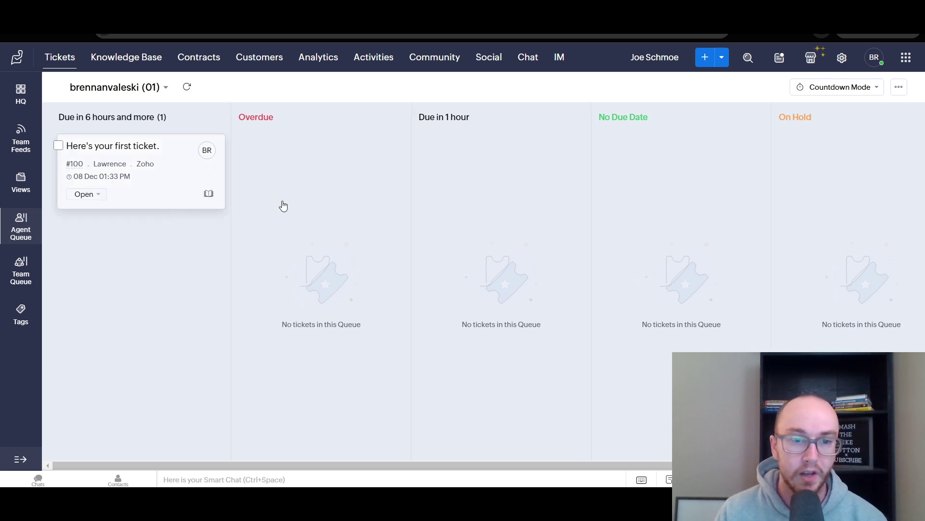
Check the empty Team Queue and Team Feeds, then return to All Tickets showing ticket #100.
{"action": "left_click", "coordinate": [19, 286]}
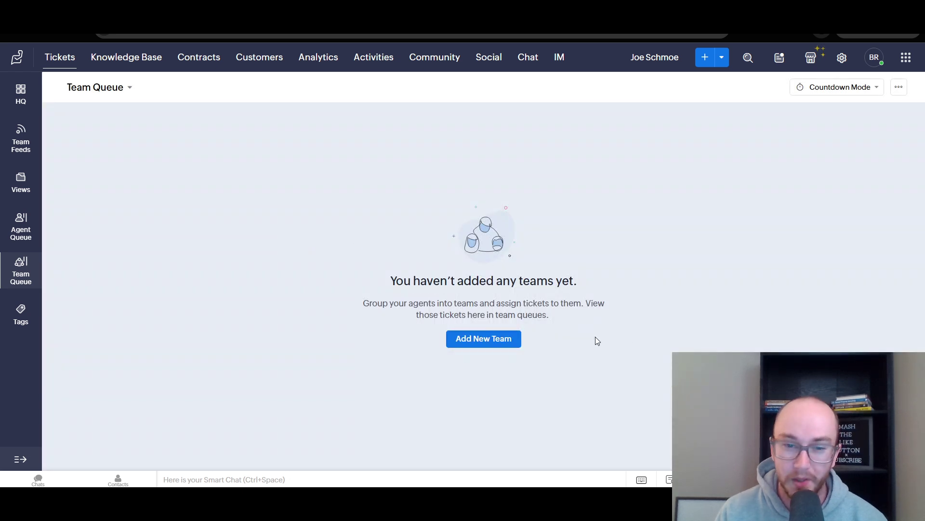
{"action": "left_click", "coordinate": [20, 138]}
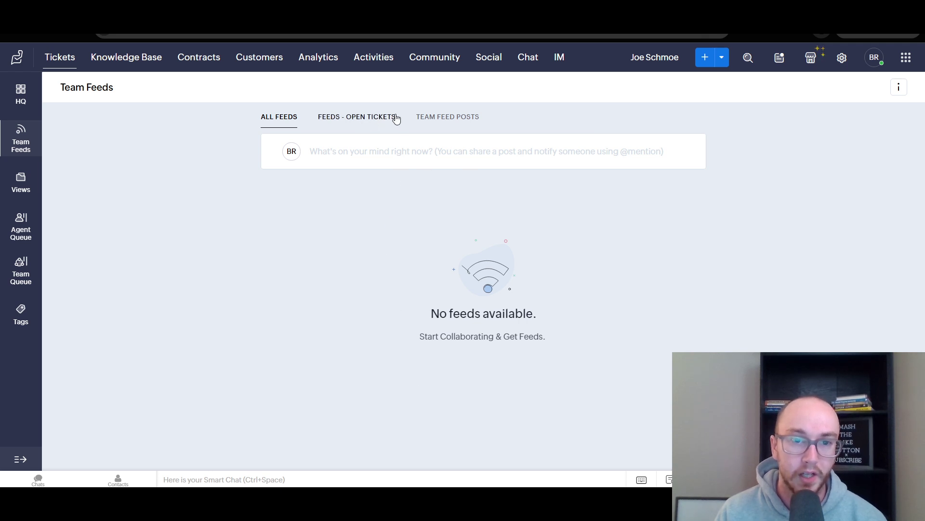
{"action": "left_click", "coordinate": [40, 182]}
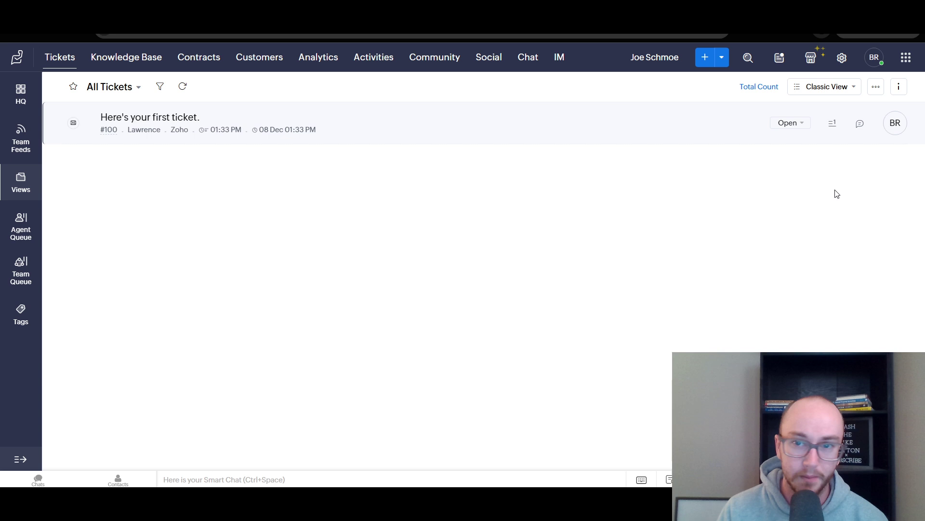
{"action": "left_click", "coordinate": [825, 87]}
{"action": "left_click", "coordinate": [772, 102]}
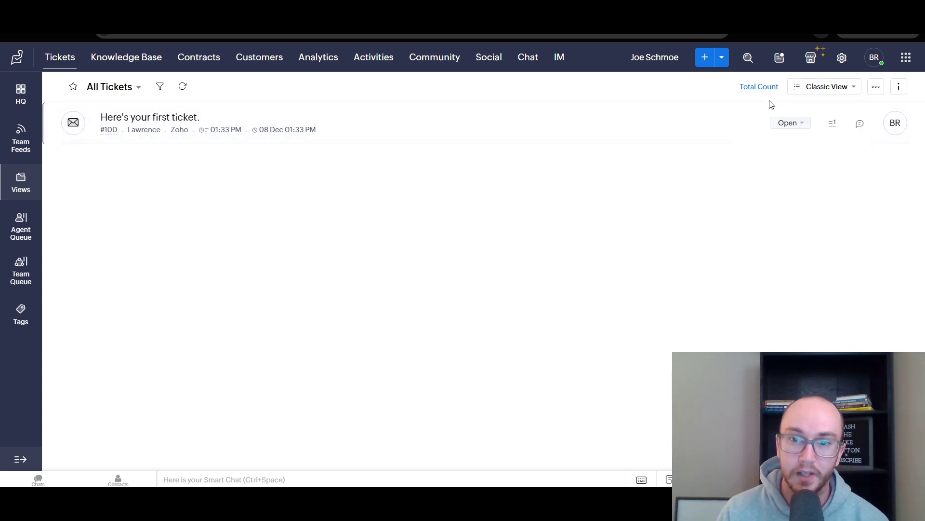
{"action": "left_click", "coordinate": [814, 94]}
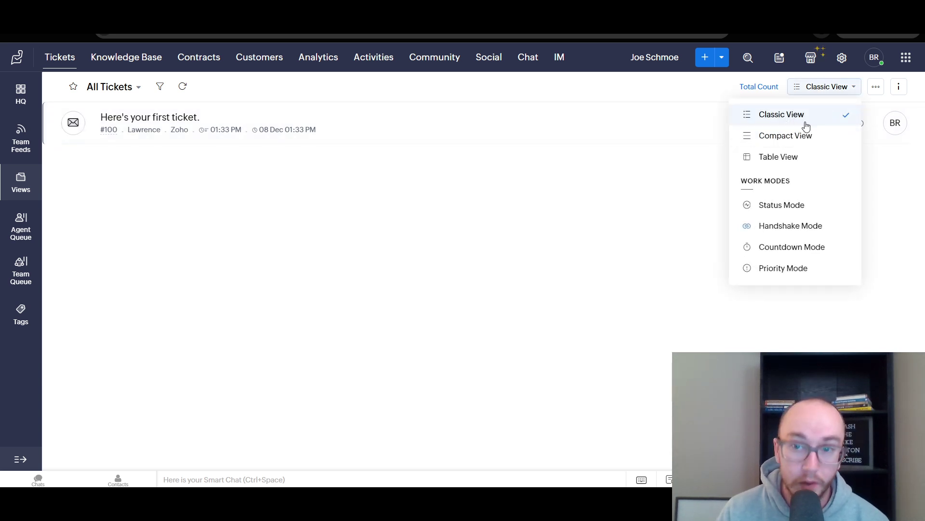
{"action": "left_click", "coordinate": [810, 137]}
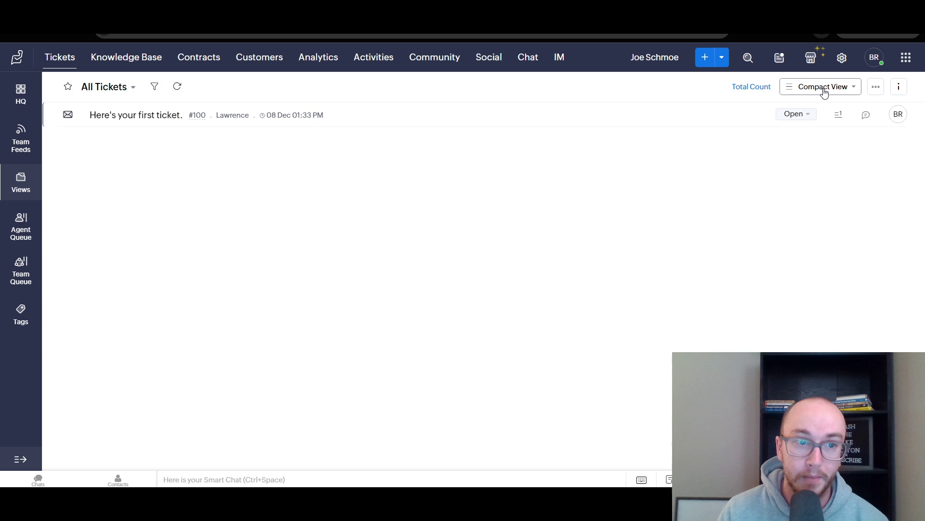
{"action": "left_click", "coordinate": [825, 89]}
{"action": "left_click", "coordinate": [813, 159]}
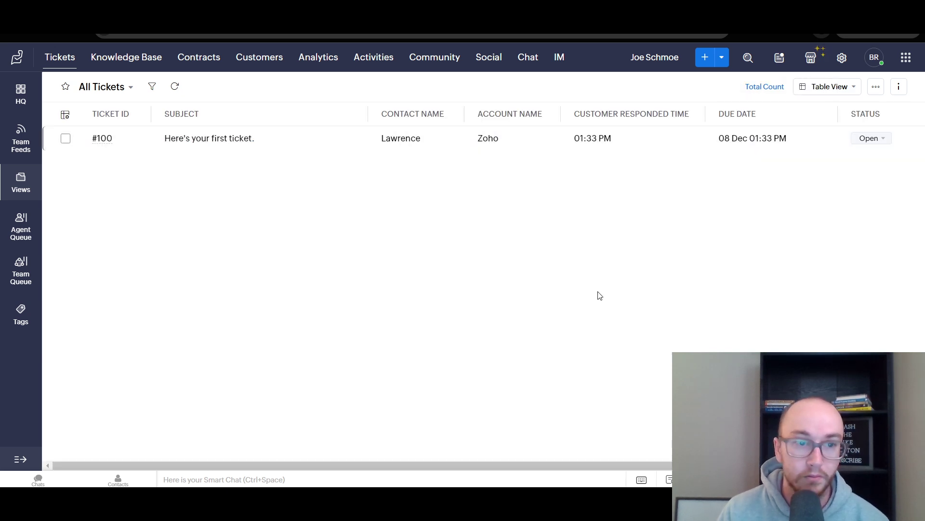
{"action": "scroll", "coordinate": [599, 298], "scroll_direction": "right", "scroll_amount": 5}
{"action": "scroll", "coordinate": [599, 299], "scroll_direction": "left", "scroll_amount": 5}
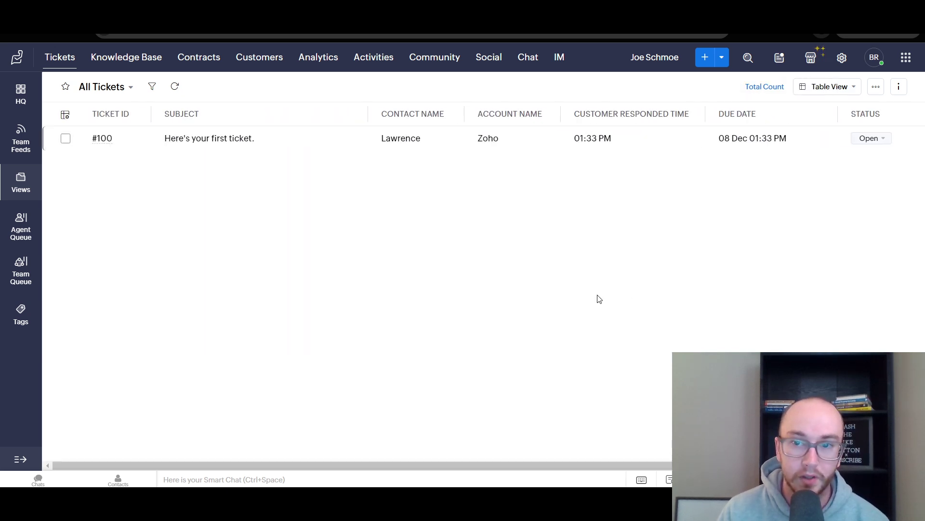
{"action": "left_click", "coordinate": [859, 85]}
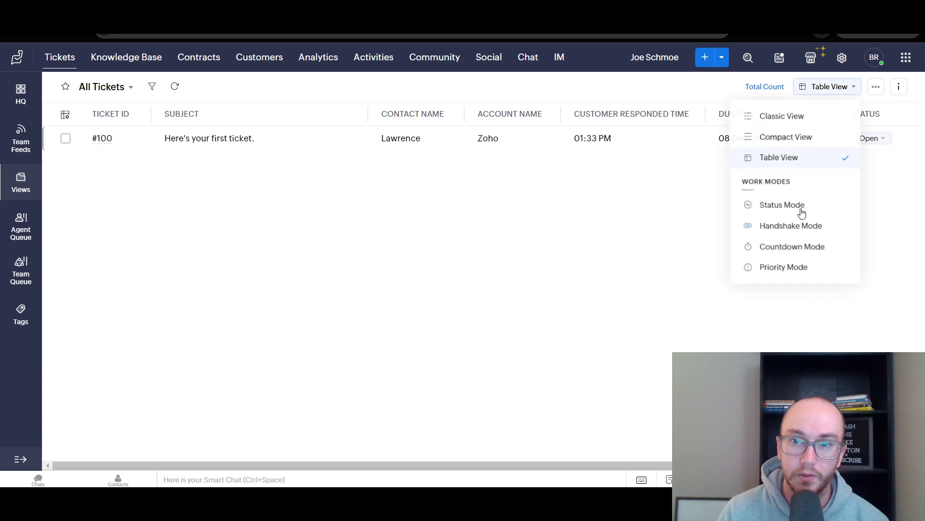
{"action": "left_click", "coordinate": [762, 115]}
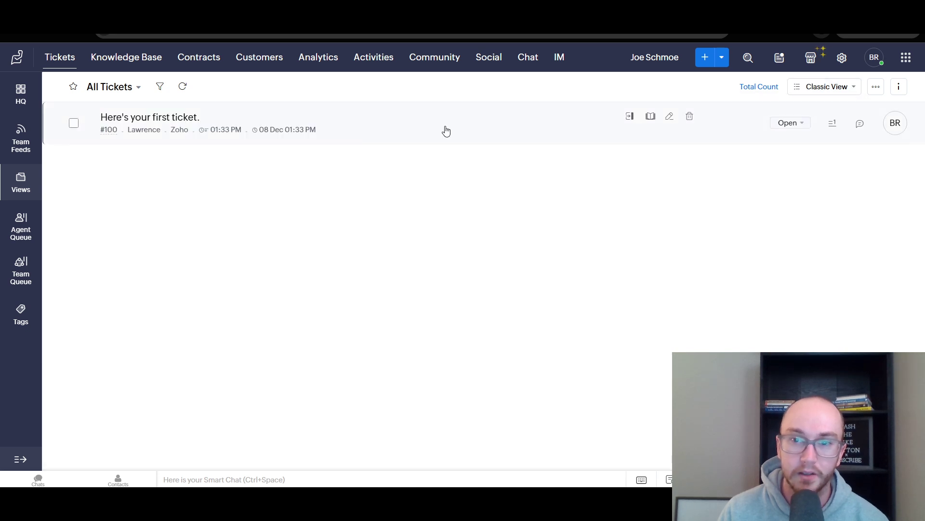
Switch to the Knowledge Base module's empty Articles landing page.
{"action": "left_click", "coordinate": [143, 66]}
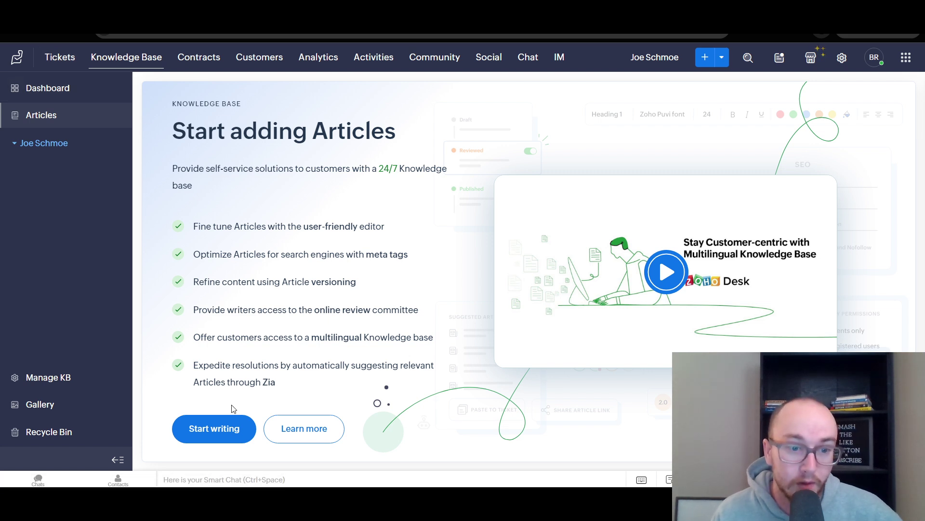
Start a new article and scroll the Add Article form down to the SEO section and back.
{"action": "left_click", "coordinate": [205, 440]}
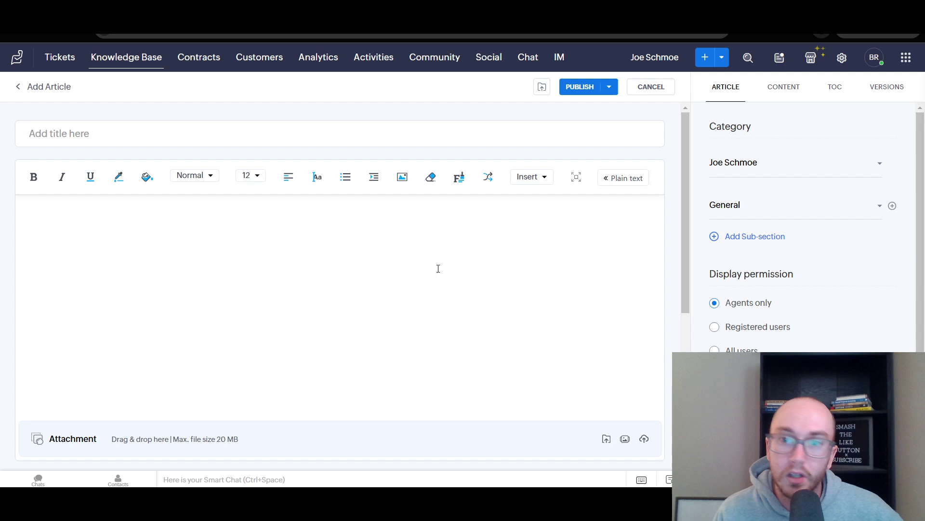
{"action": "scroll", "coordinate": [386, 299], "scroll_direction": "down", "scroll_amount": 2}
{"action": "scroll", "coordinate": [289, 361], "scroll_direction": "down", "scroll_amount": 3}
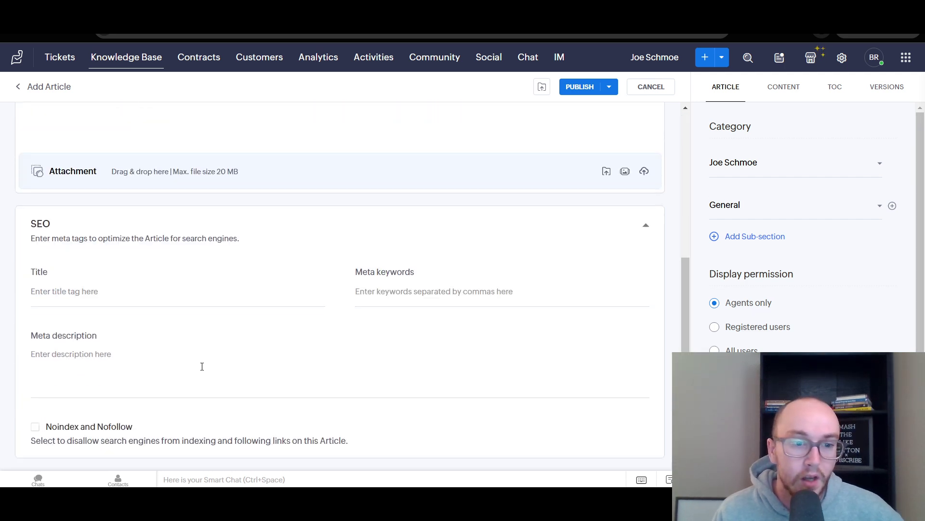
{"action": "scroll", "coordinate": [287, 371], "scroll_direction": "up", "scroll_amount": 5}
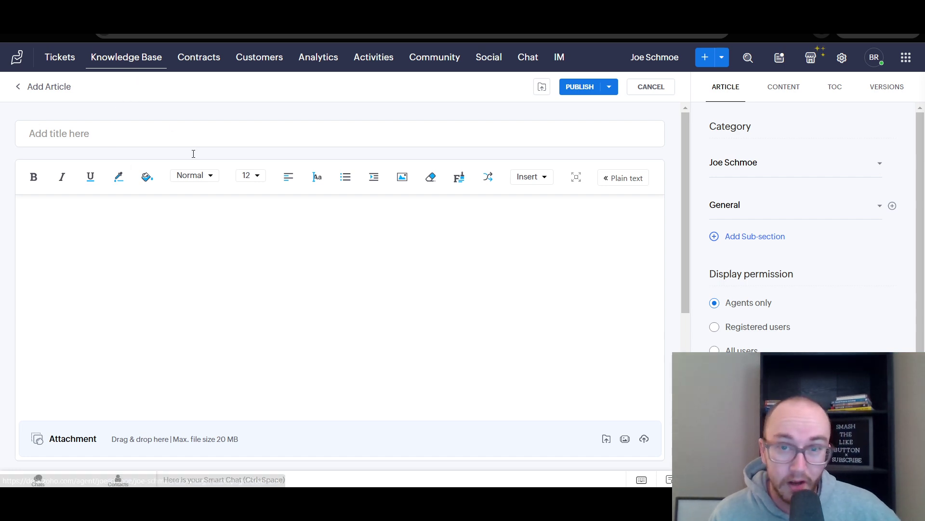
{"action": "scroll", "coordinate": [267, 312], "scroll_direction": "down", "scroll_amount": 5}
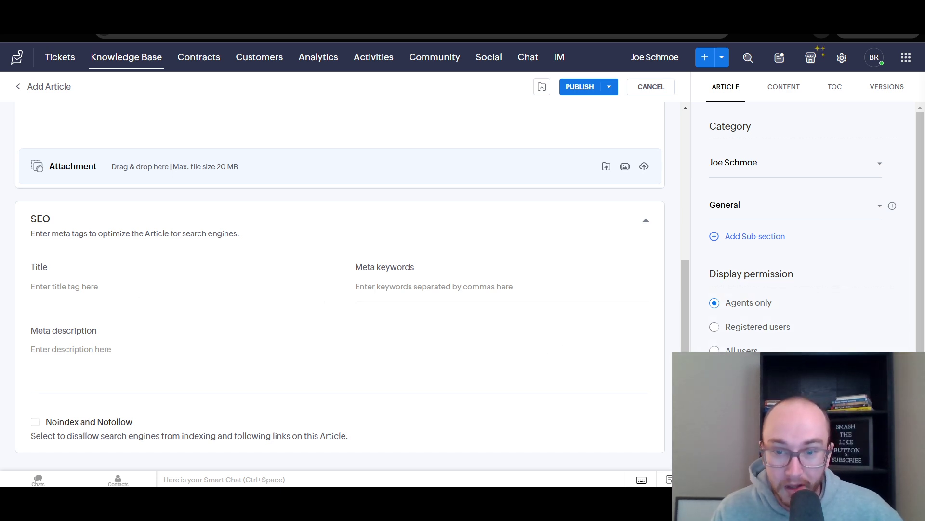
{"action": "left_click_drag", "start_coordinate": [685, 289], "coordinate": [673, 142]}
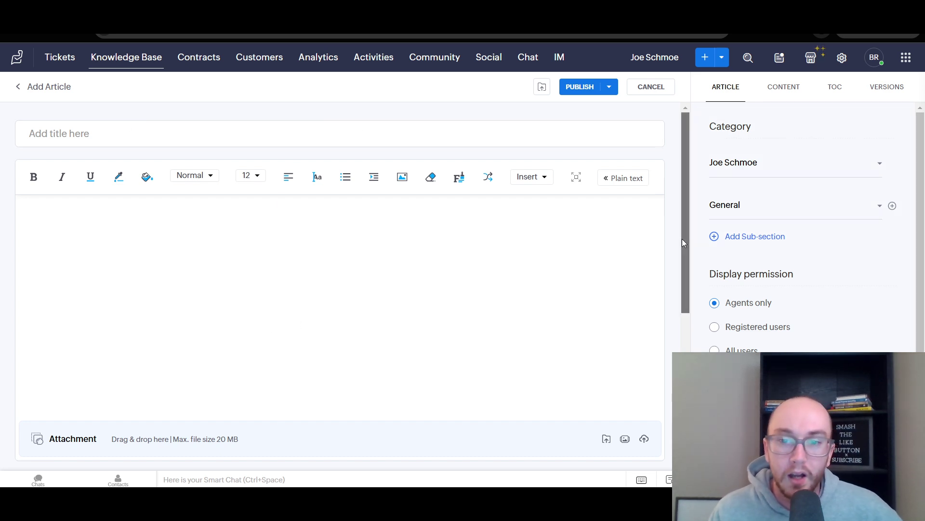
{"action": "left_click_drag", "start_coordinate": [684, 242], "coordinate": [689, 226]}
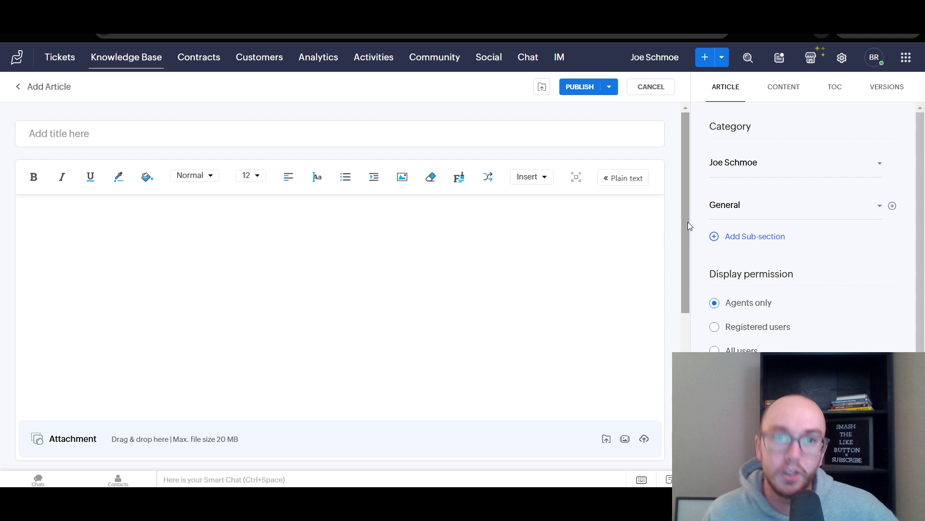
Title the article 'How long is shipping time?'.
{"action": "left_click", "coordinate": [420, 134]}
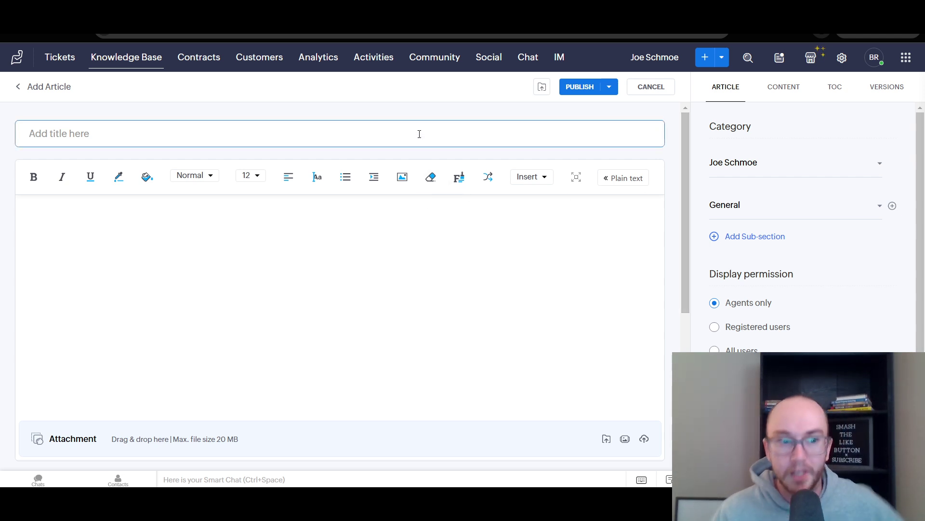
{"action": "type", "text": "W"}
{"action": "key", "text": "BackSpace"}
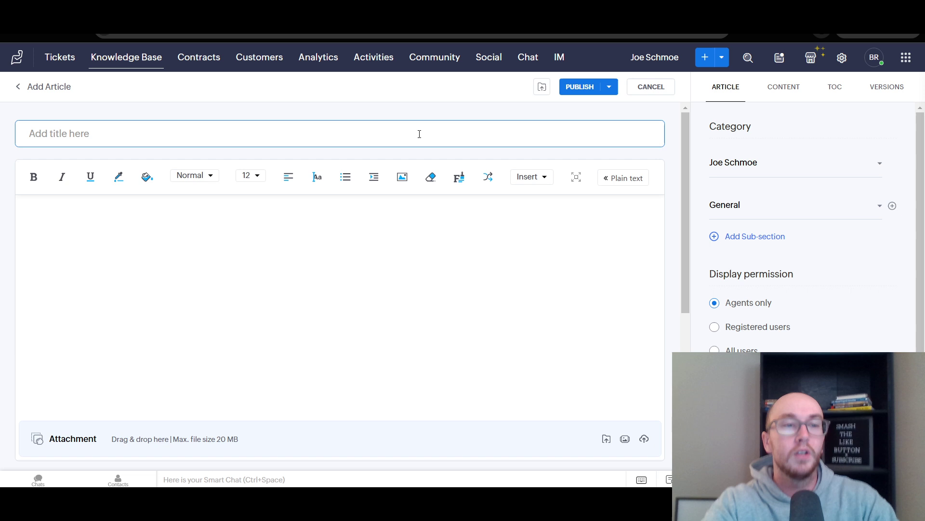
{"action": "type", "text": "How long is "}
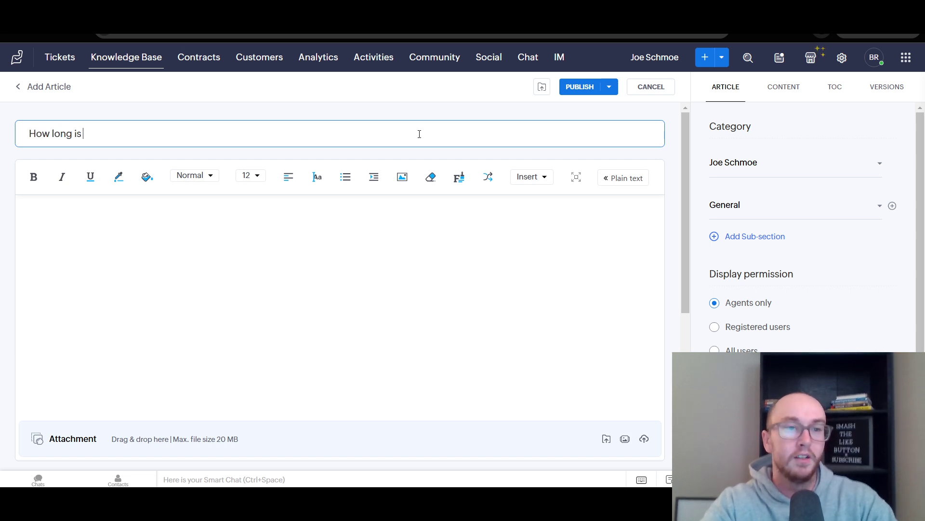
{"action": "type", "text": "shipping time"}
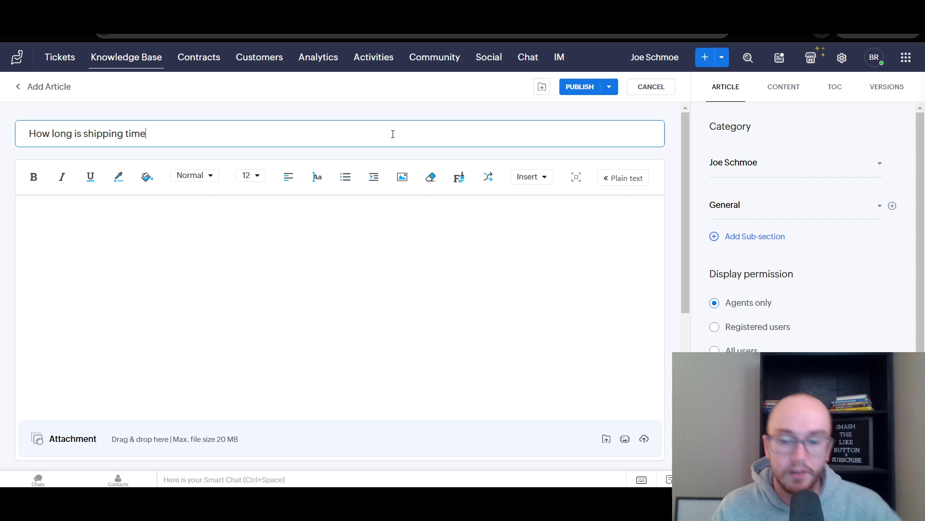
{"action": "type", "text": "?"}
Write the body 'Our standard shipping time is ten to fifteen days'.
{"action": "left_click", "coordinate": [359, 287]}
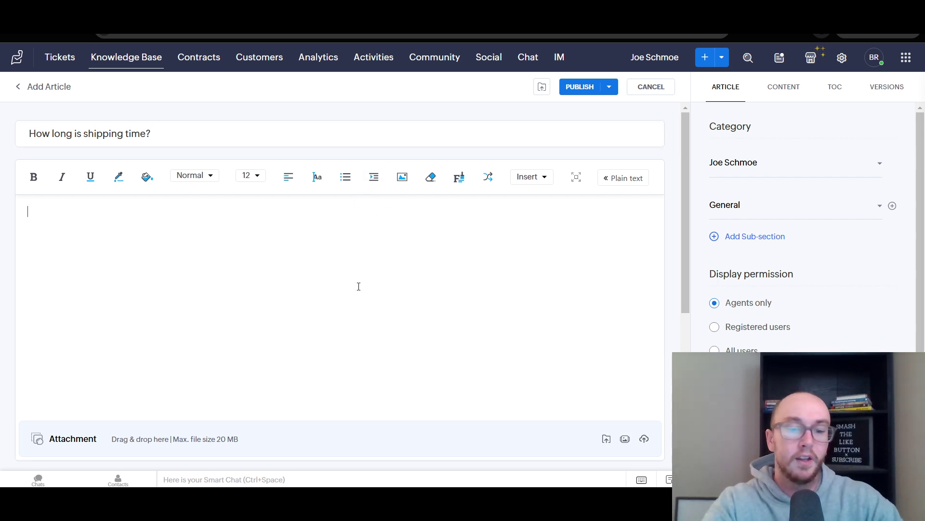
{"action": "type", "text": "OU"}
{"action": "key", "text": "BackSpace"}
{"action": "type", "text": "ou"}
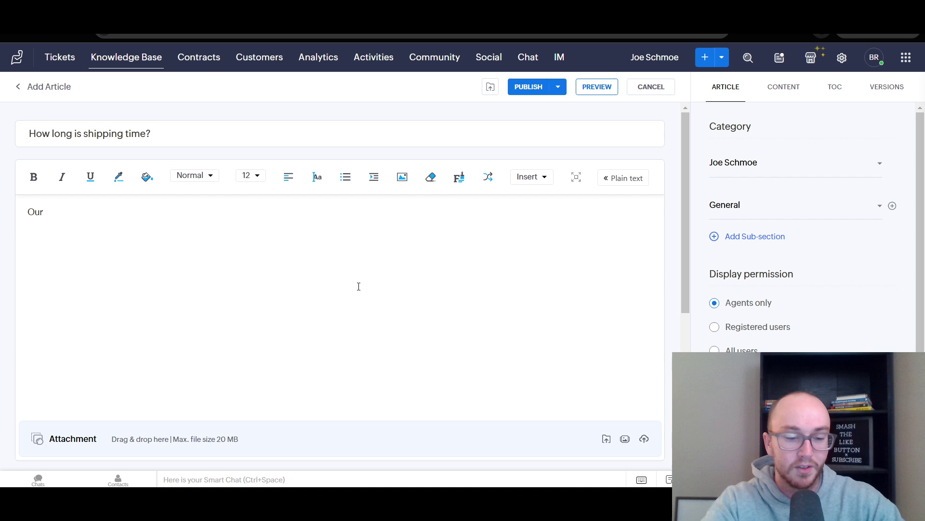
{"action": "type", "text": "r standar"}
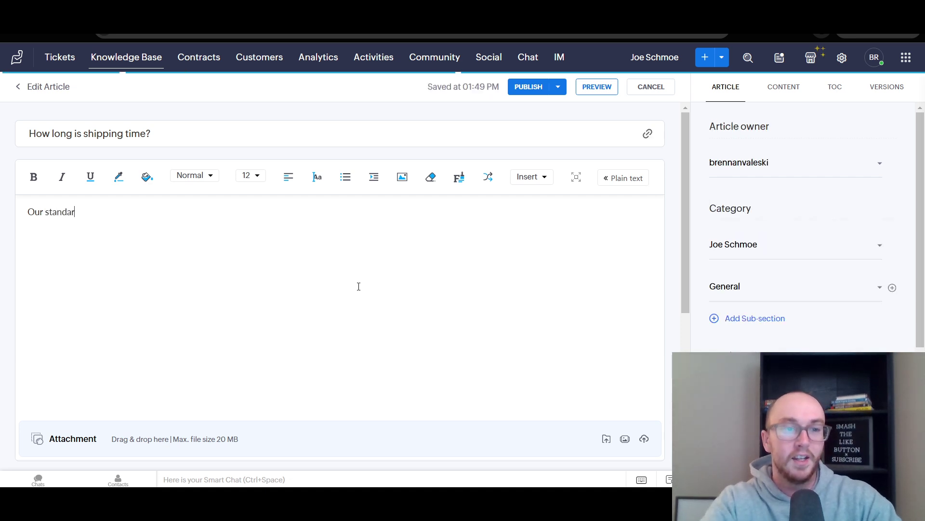
{"action": "type", "text": "d shippi"}
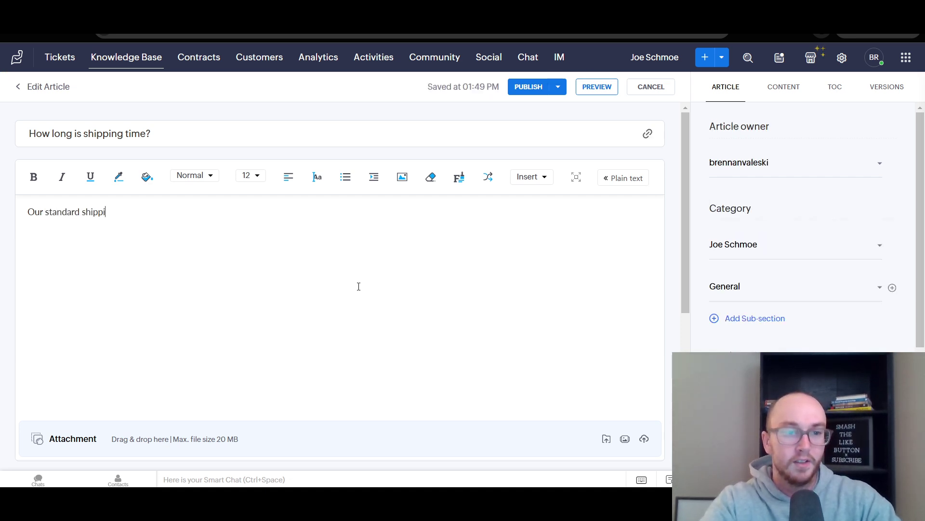
{"action": "type", "text": "ng time is "}
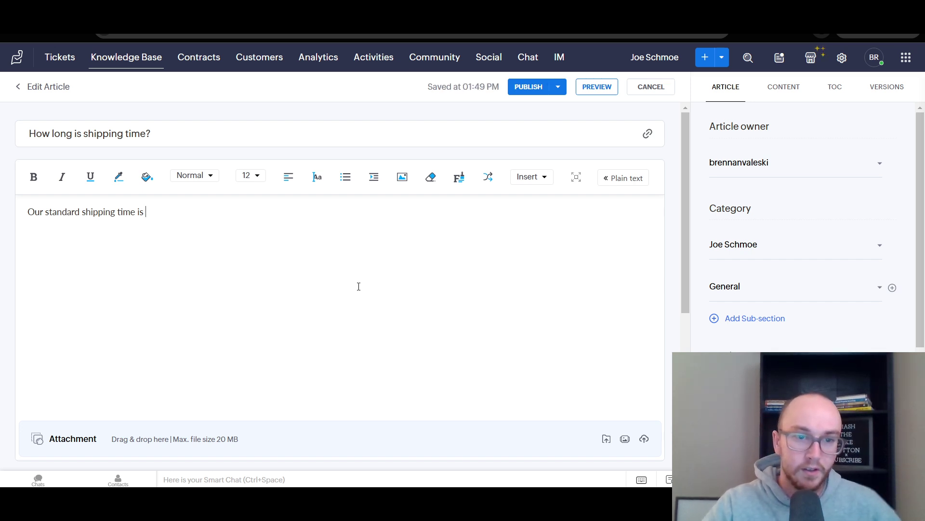
{"action": "type", "text": "ten to"}
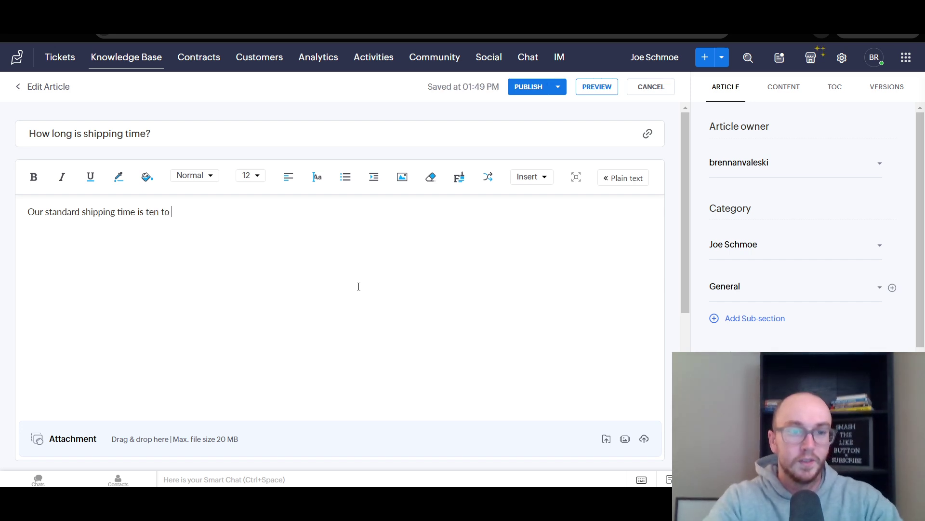
{"action": "type", "text": " fiftee"}
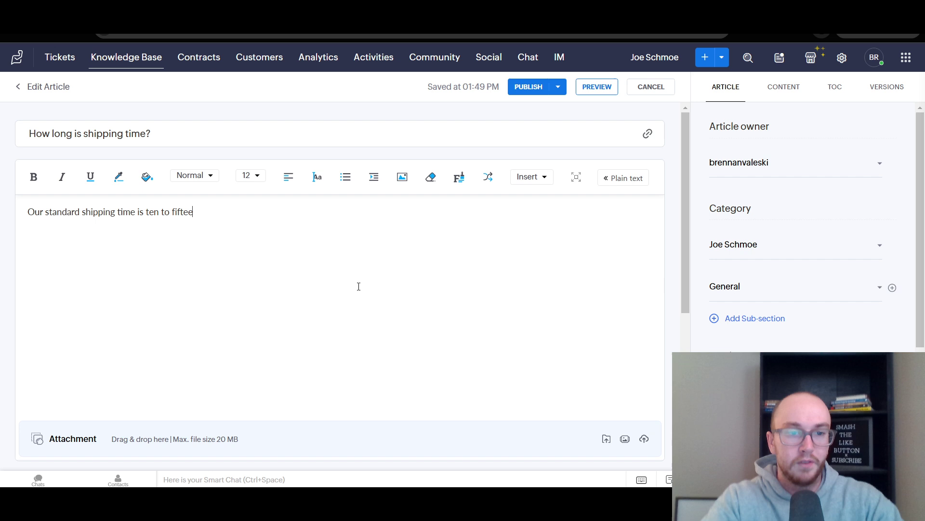
{"action": "type", "text": "n days."}
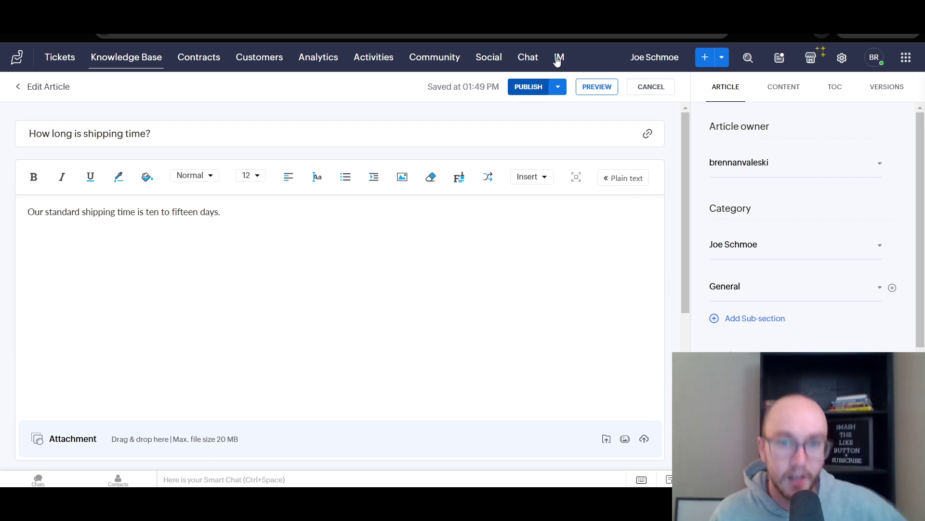
Publish 'How long is shipping time?' as Version 1.0 and switch its vote from Dislike to one Like.
{"action": "left_click", "coordinate": [526, 90]}
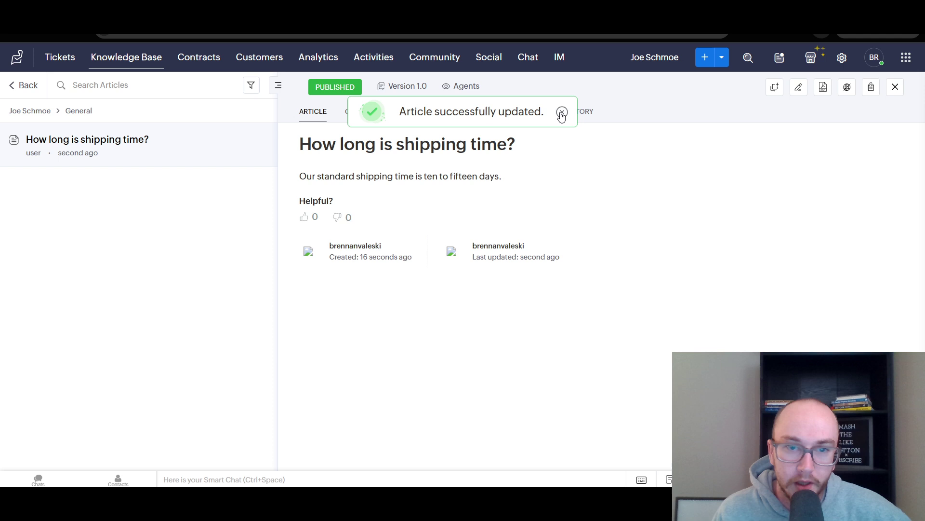
{"action": "left_click", "coordinate": [562, 112]}
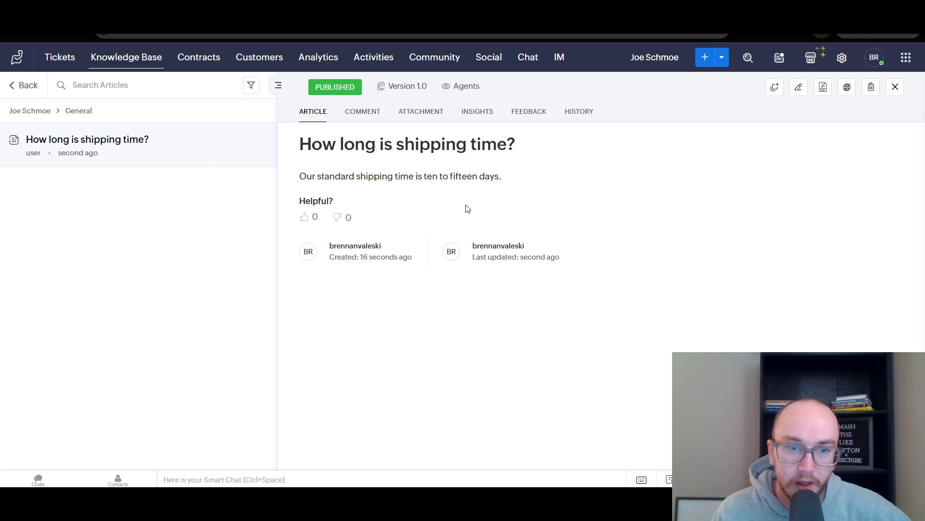
{"action": "left_click", "coordinate": [338, 217]}
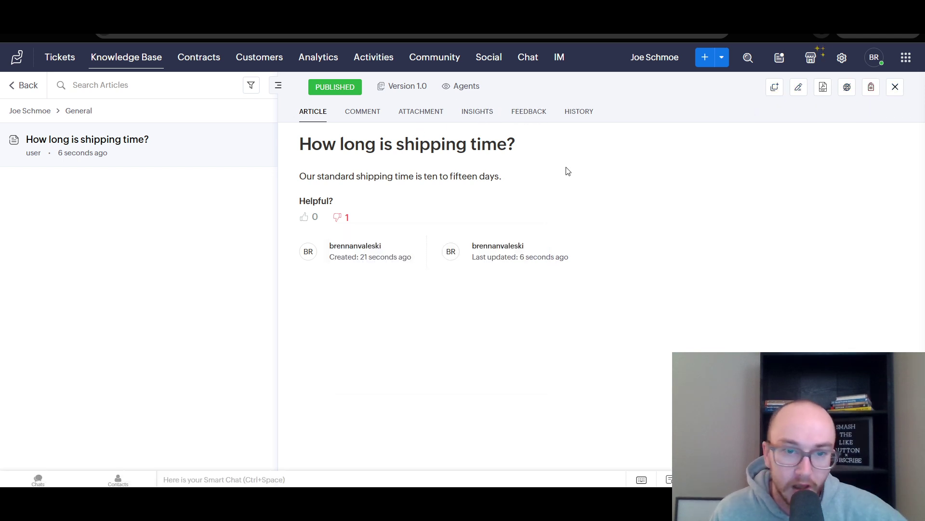
{"action": "double_click", "coordinate": [340, 249]}
{"action": "left_click", "coordinate": [416, 260]}
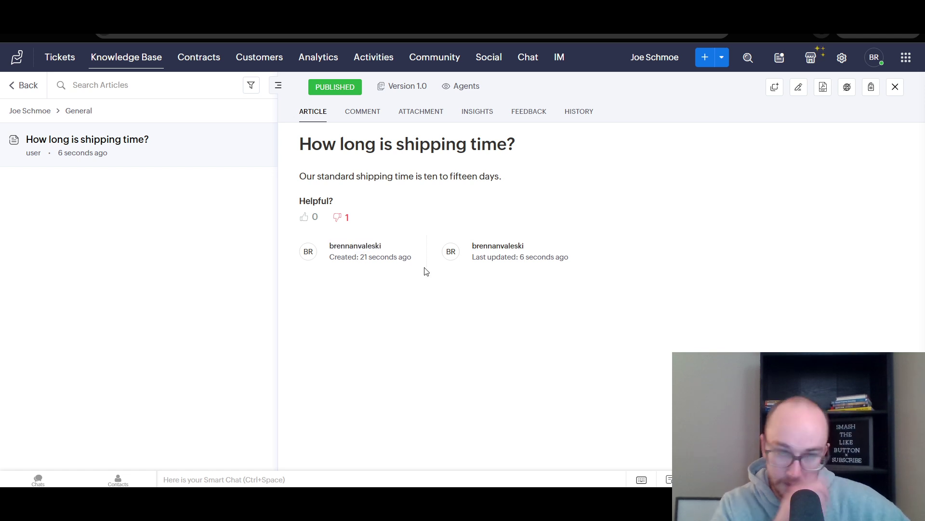
{"action": "left_click", "coordinate": [304, 218]}
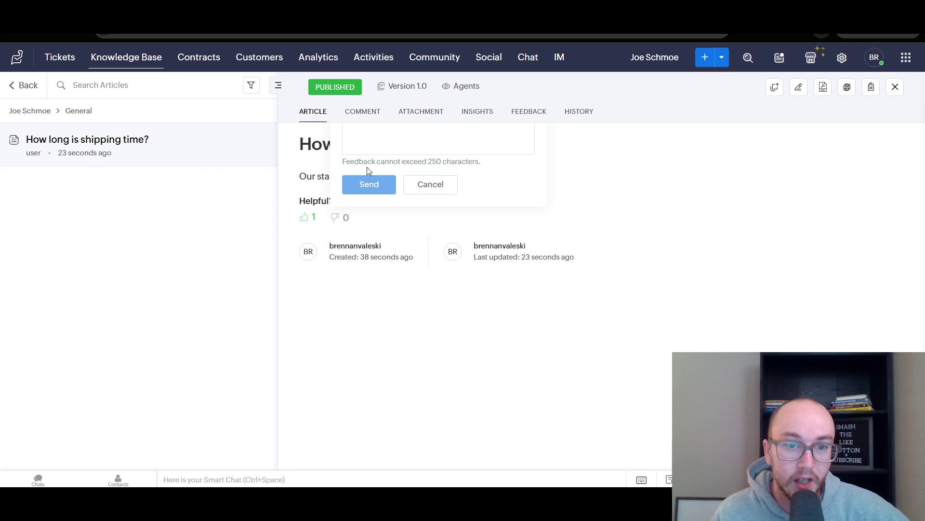
{"action": "left_click", "coordinate": [439, 191]}
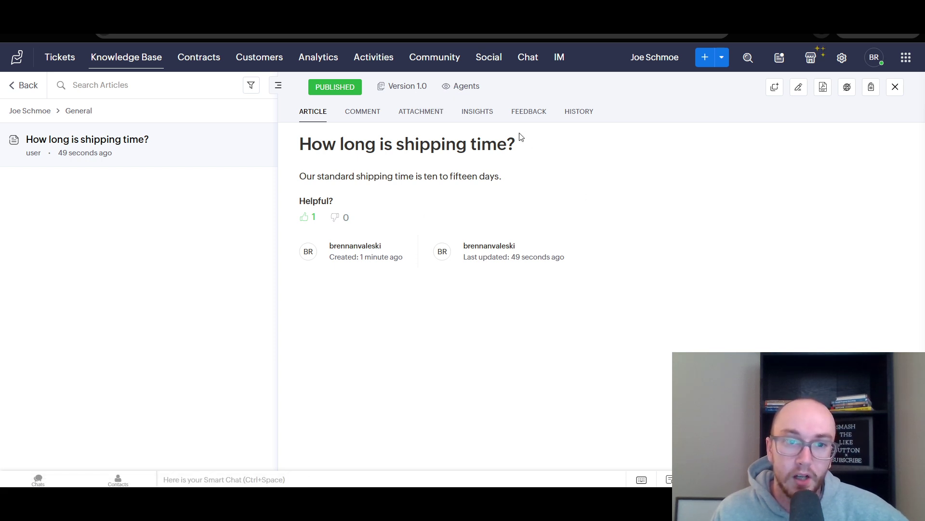
Edit the shipping-time article and set its Display permission to All users.
{"action": "left_click", "coordinate": [27, 88]}
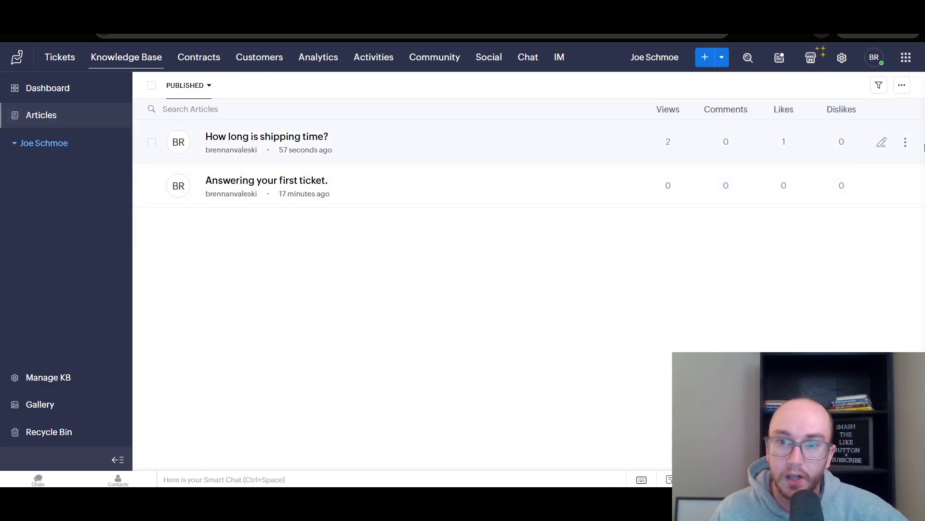
{"action": "left_click", "coordinate": [906, 142]}
{"action": "left_click", "coordinate": [873, 154]}
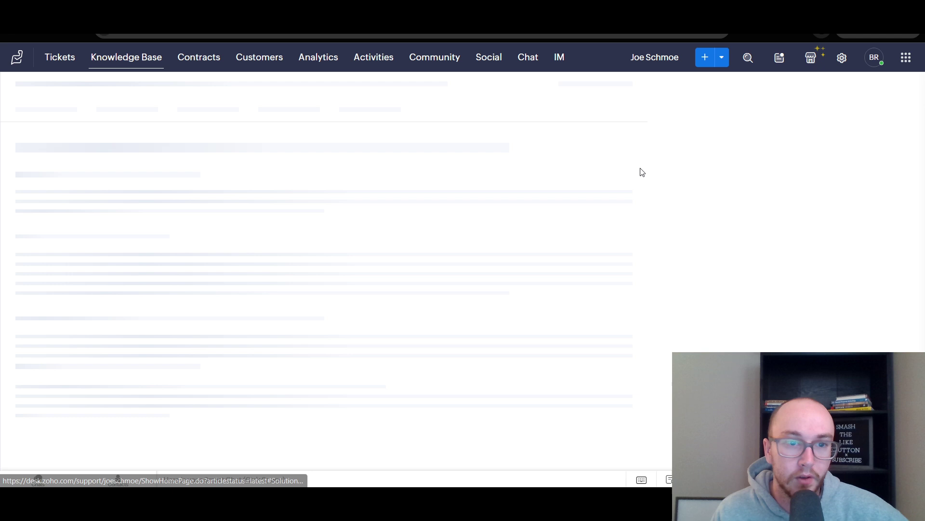
{"action": "scroll", "coordinate": [803, 227], "scroll_direction": "down", "scroll_amount": 4}
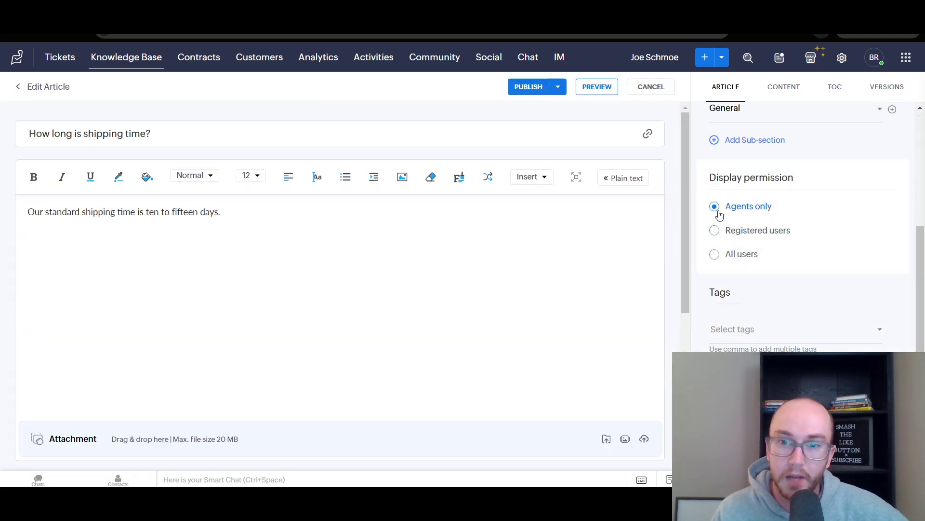
{"action": "left_click", "coordinate": [714, 260]}
{"action": "scroll", "coordinate": [733, 337], "scroll_direction": "up", "scroll_amount": 4}
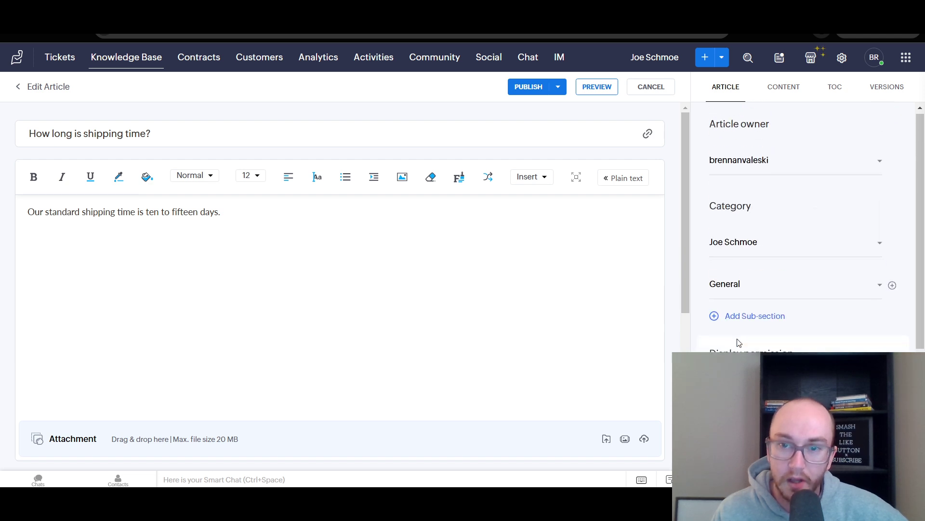
{"action": "scroll", "coordinate": [741, 334], "scroll_direction": "down", "scroll_amount": 3}
{"action": "scroll", "coordinate": [751, 289], "scroll_direction": "up", "scroll_amount": 3}
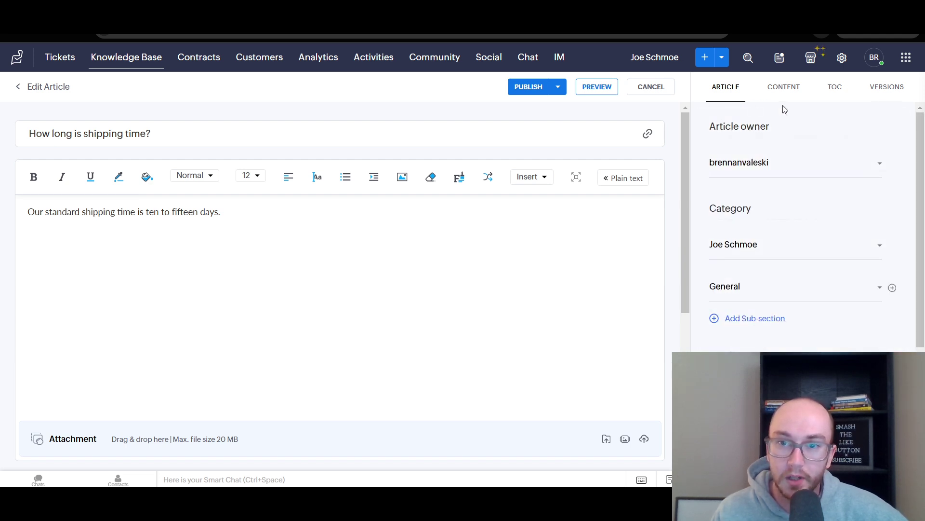
{"action": "left_click_drag", "start_coordinate": [924, 220], "coordinate": [913, 340]}
Preview the article and republish it as Version 2.0.
{"action": "left_click", "coordinate": [592, 92]}
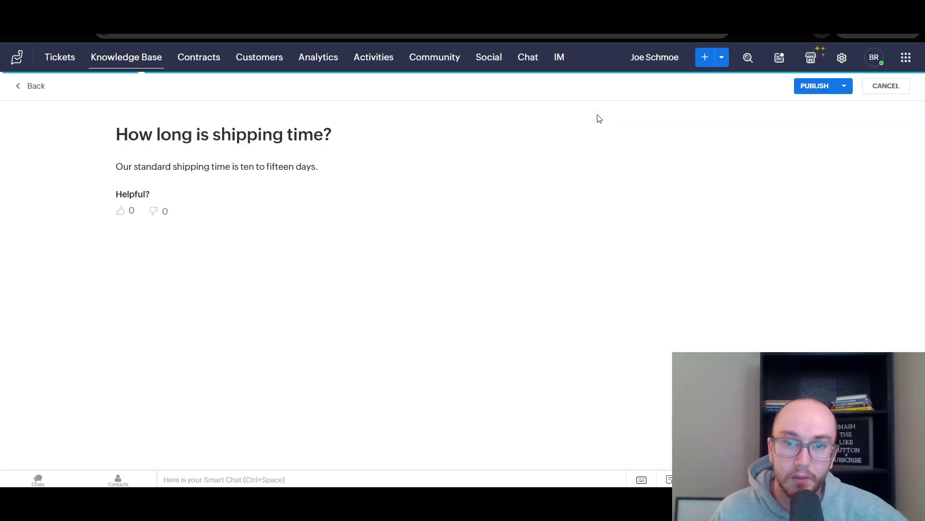
{"action": "left_click", "coordinate": [819, 94]}
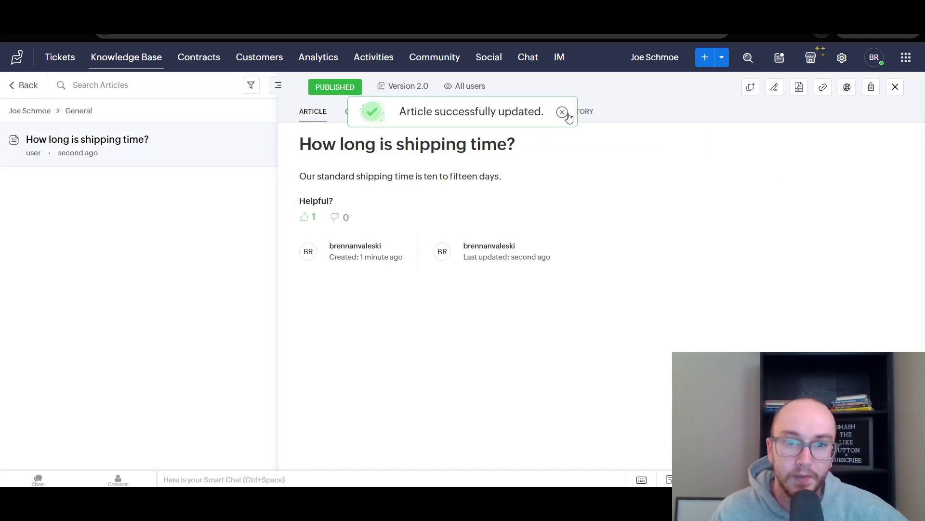
{"action": "left_click", "coordinate": [563, 112]}
{"action": "left_click_drag", "start_coordinate": [456, 85], "coordinate": [470, 89]}
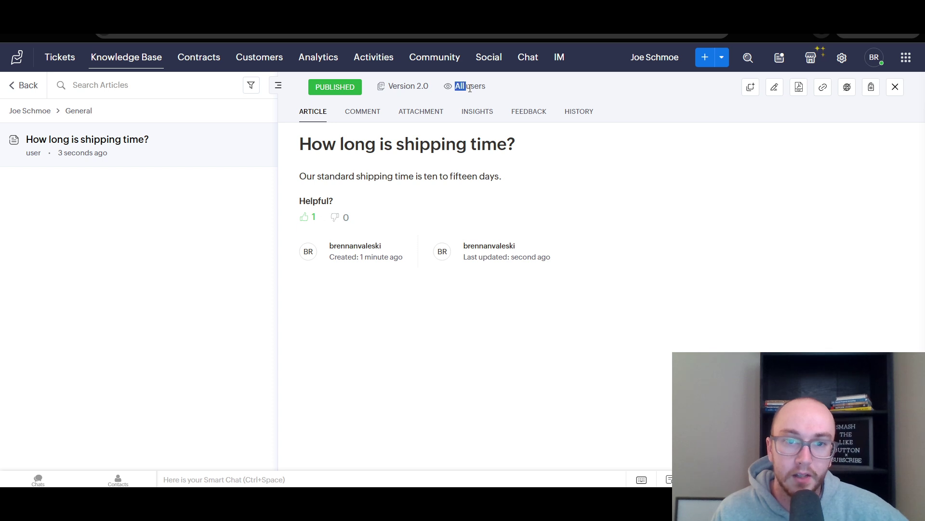
{"action": "left_click", "coordinate": [505, 95]}
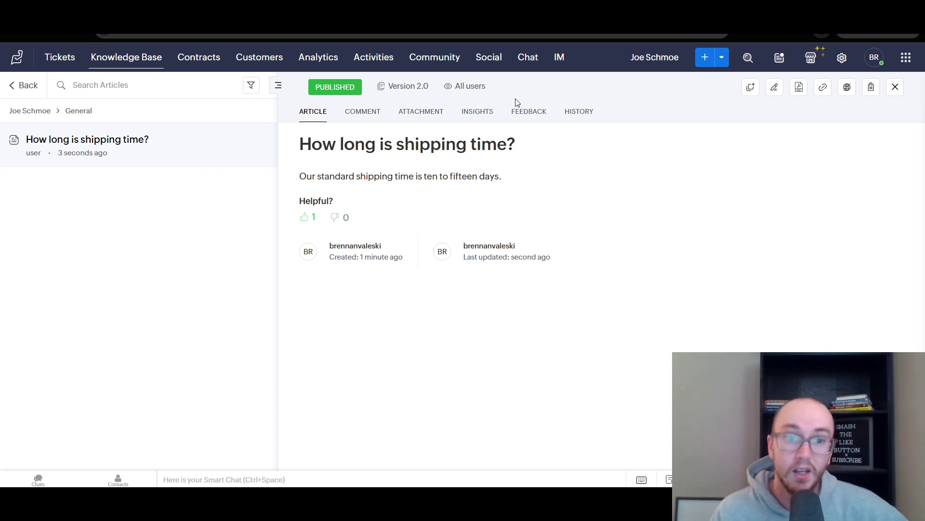
{"action": "left_click", "coordinate": [363, 111]}
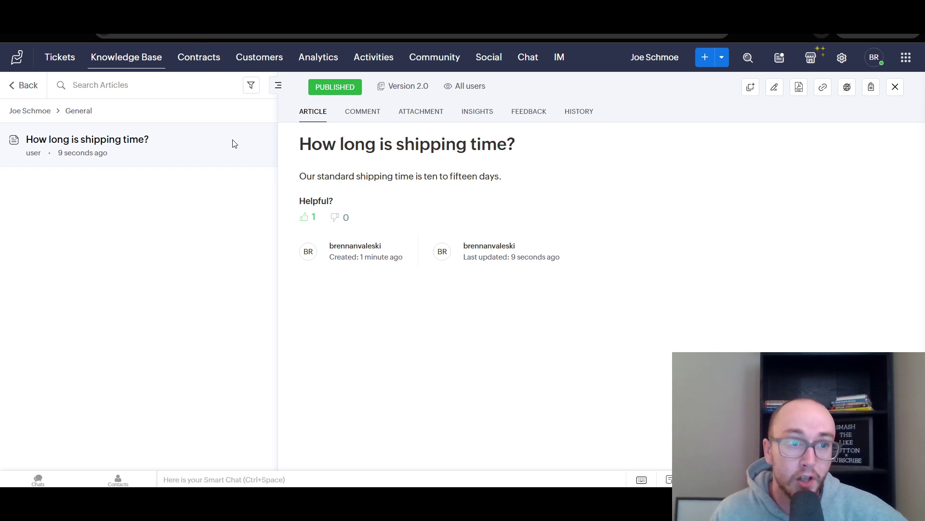
Go back to the article list, then open Contracts, which shows an empty All Contracts view.
{"action": "left_click", "coordinate": [23, 86]}
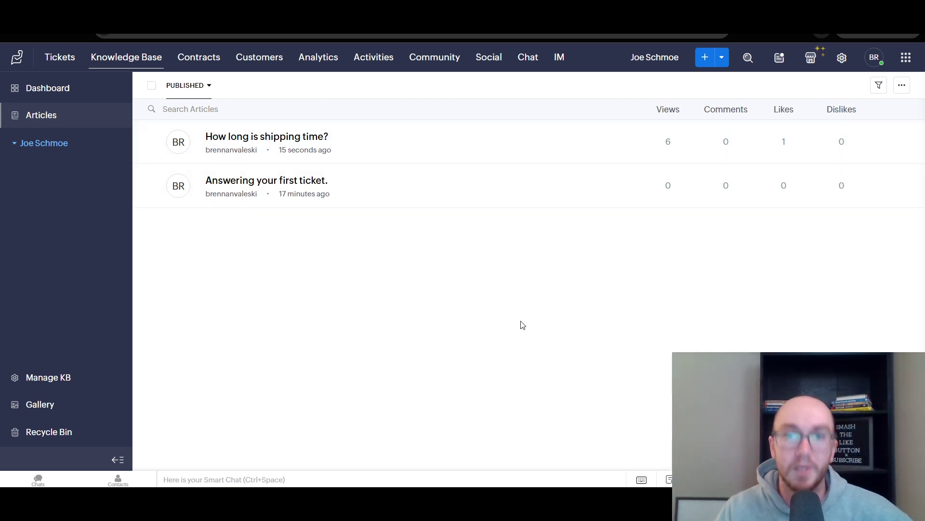
{"action": "left_click", "coordinate": [206, 62]}
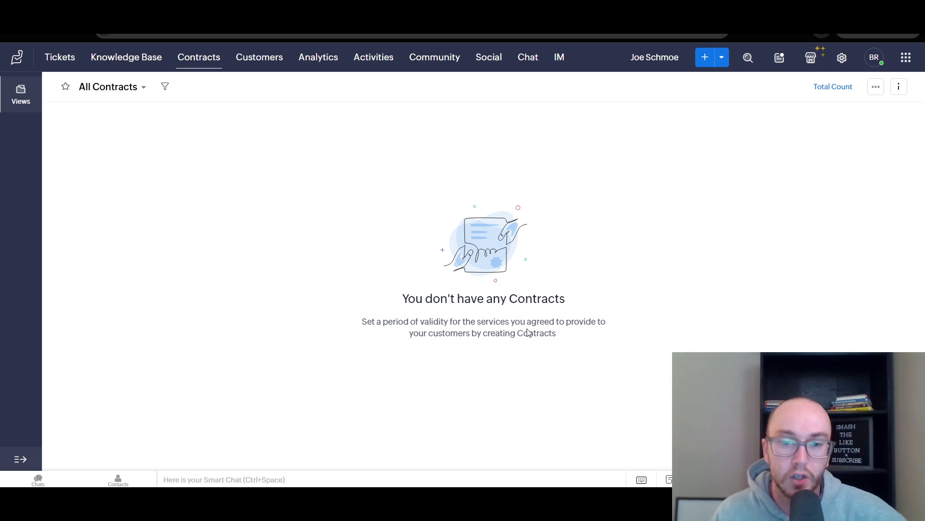
{"action": "left_click_drag", "start_coordinate": [529, 332], "coordinate": [521, 353]}
{"action": "left_click", "coordinate": [511, 353]}
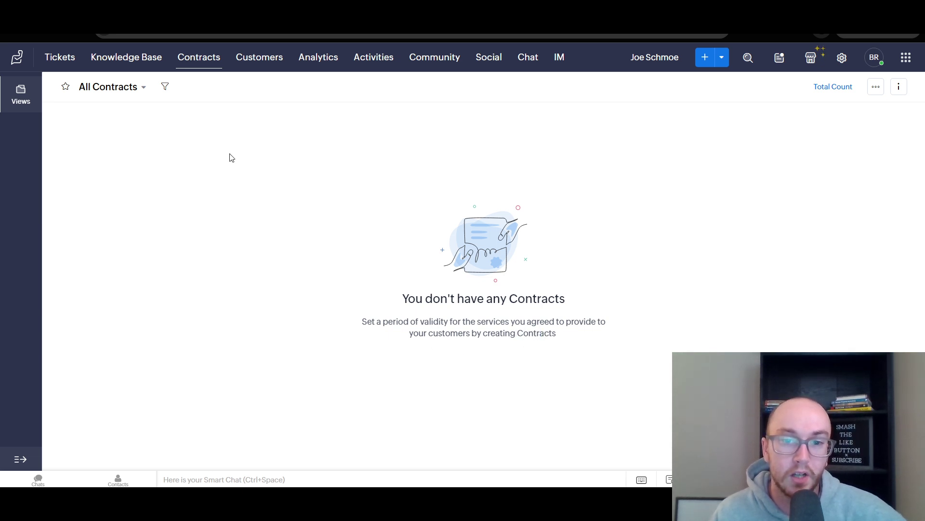
{"action": "left_click", "coordinate": [271, 63]}
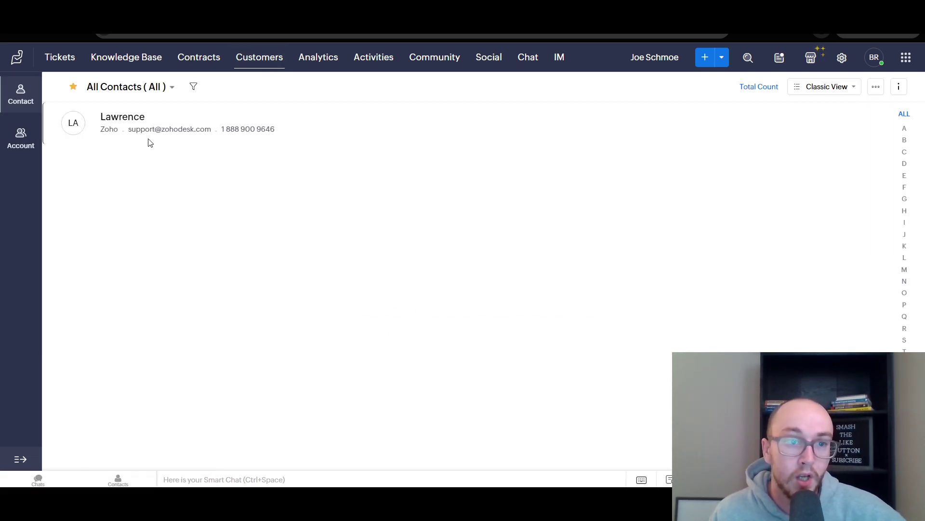
{"action": "mouse_move", "coordinate": [171, 111]}
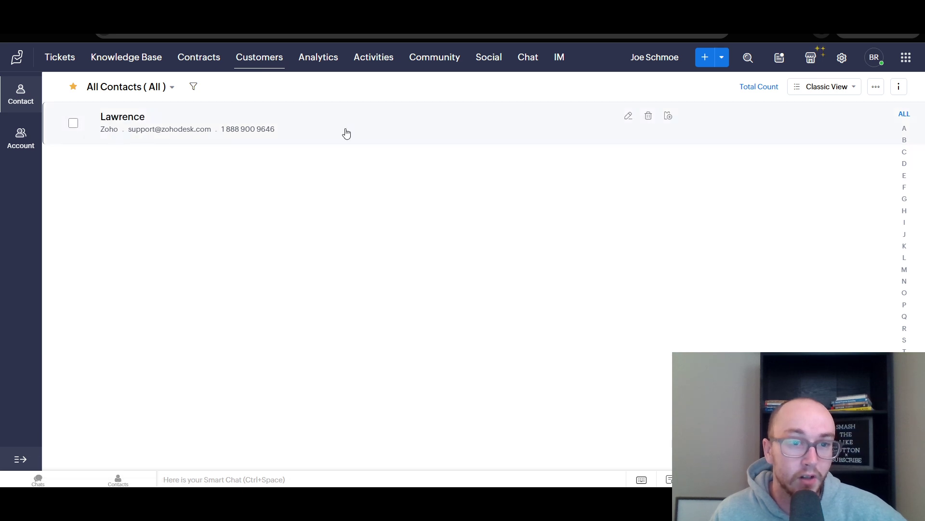
{"action": "left_click", "coordinate": [147, 130]}
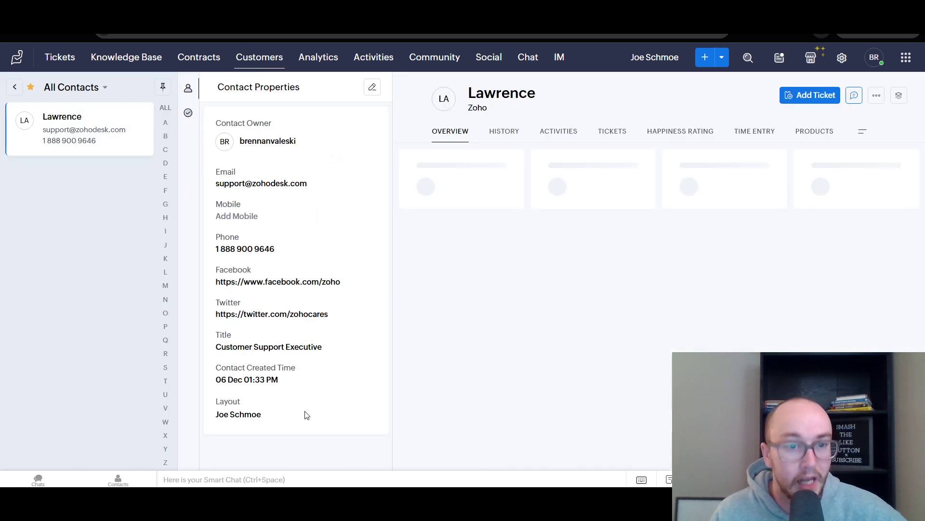
{"action": "scroll", "coordinate": [482, 265], "scroll_direction": "down", "scroll_amount": 2}
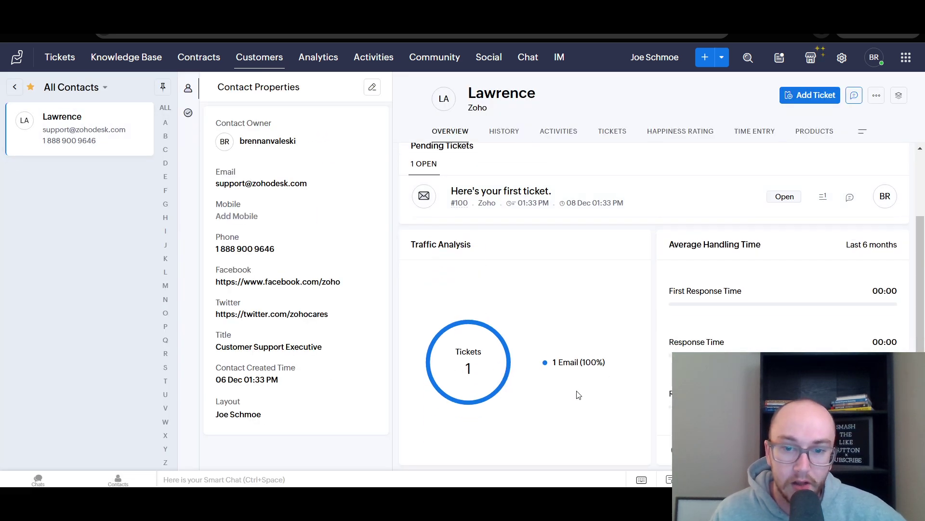
{"action": "scroll", "coordinate": [576, 385], "scroll_direction": "up", "scroll_amount": 1}
{"action": "scroll", "coordinate": [572, 370], "scroll_direction": "down", "scroll_amount": 1}
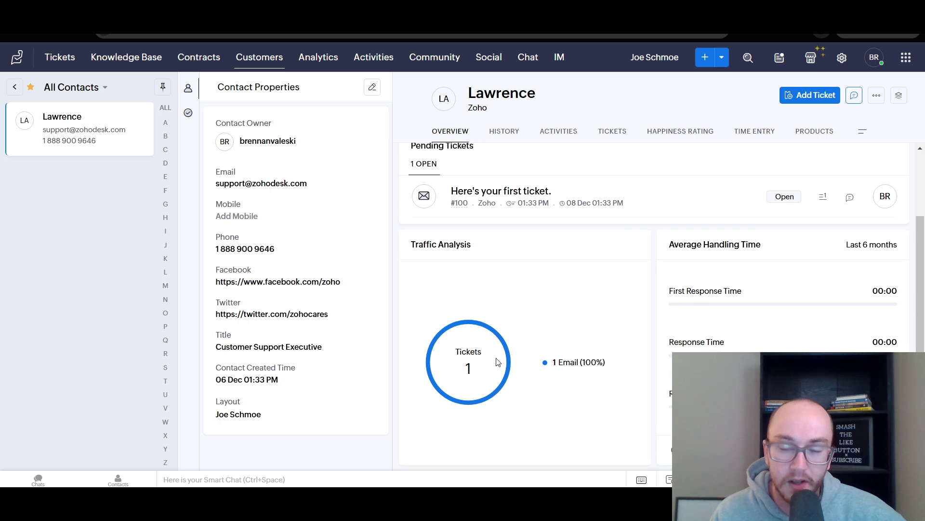
{"action": "scroll", "coordinate": [498, 362], "scroll_direction": "up", "scroll_amount": 1}
{"action": "scroll", "coordinate": [616, 368], "scroll_direction": "down", "scroll_amount": 1}
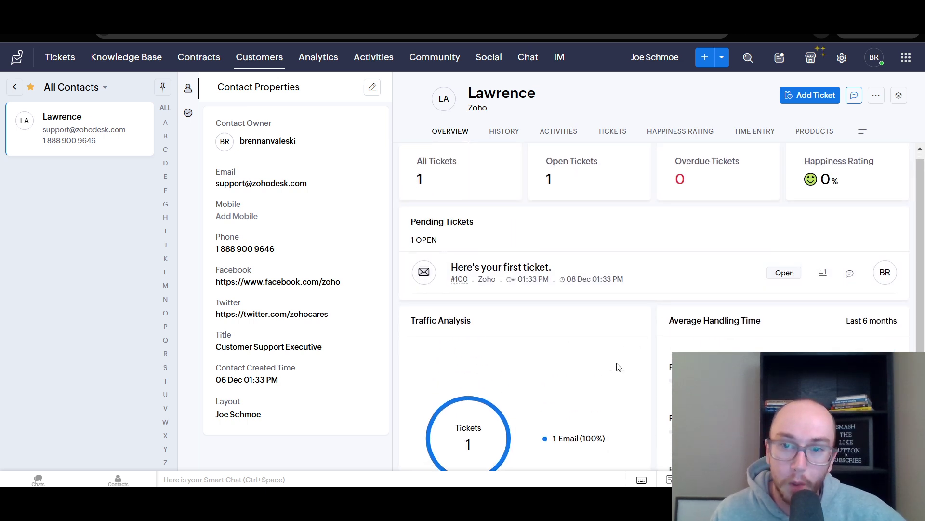
{"action": "scroll", "coordinate": [522, 240], "scroll_direction": "up", "scroll_amount": 1}
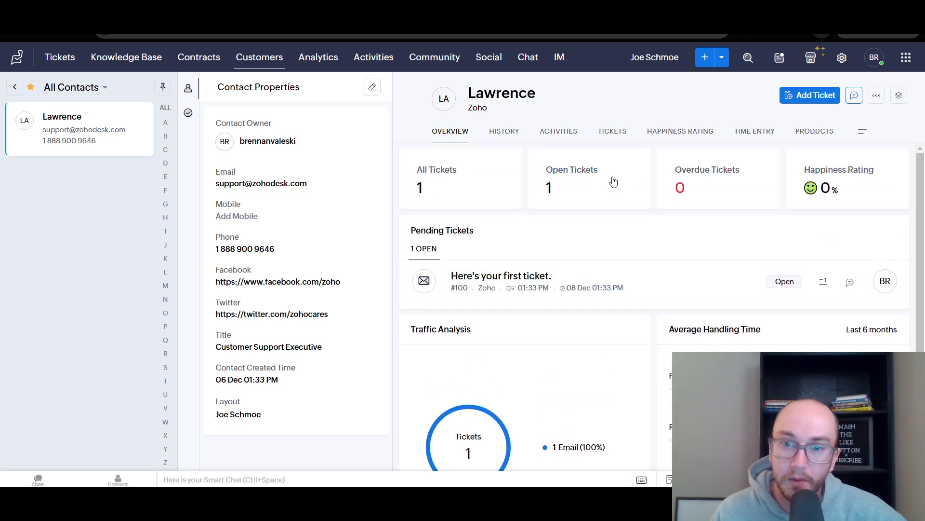
Review the Analytics Overview Dashboard: 1 open ticket, 0 overdue, 1 new in 24 hours, plus Traffic Analysis.
{"action": "left_click", "coordinate": [316, 69]}
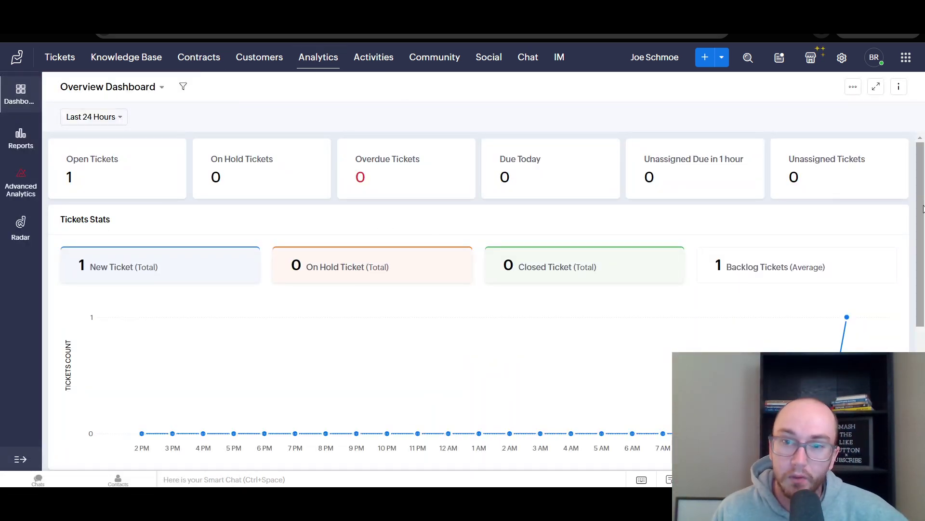
{"action": "left_click_drag", "start_coordinate": [923, 182], "coordinate": [921, 343]}
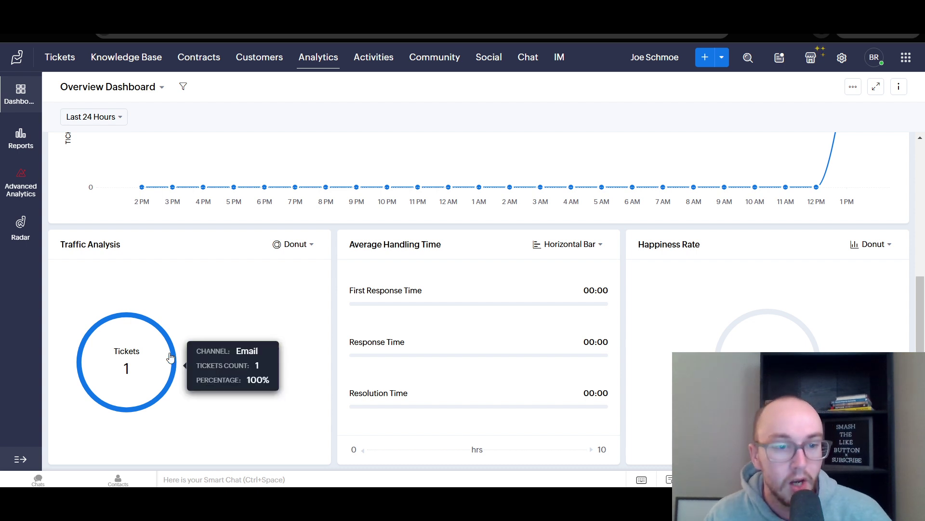
{"action": "mouse_move", "coordinate": [166, 341]}
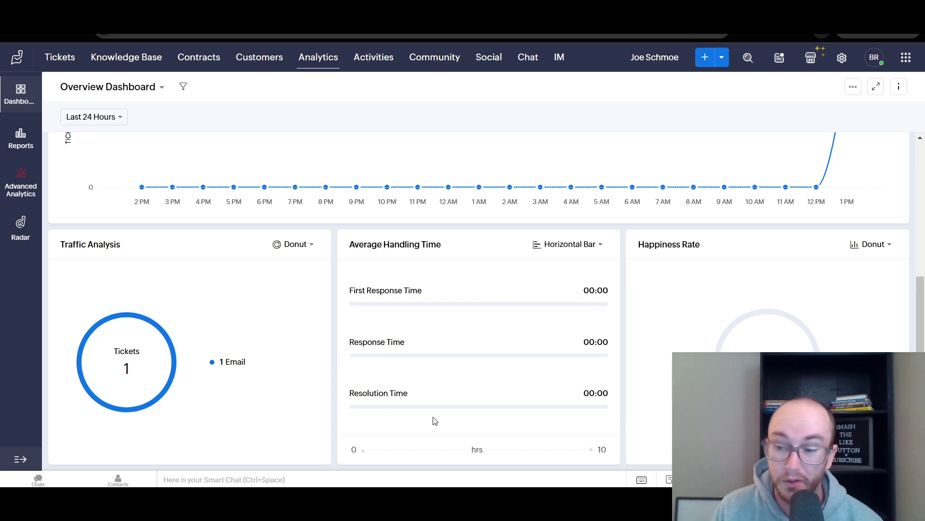
{"action": "scroll", "coordinate": [433, 422], "scroll_direction": "up", "scroll_amount": 5}
{"action": "scroll", "coordinate": [426, 427], "scroll_direction": "down", "scroll_amount": 5}
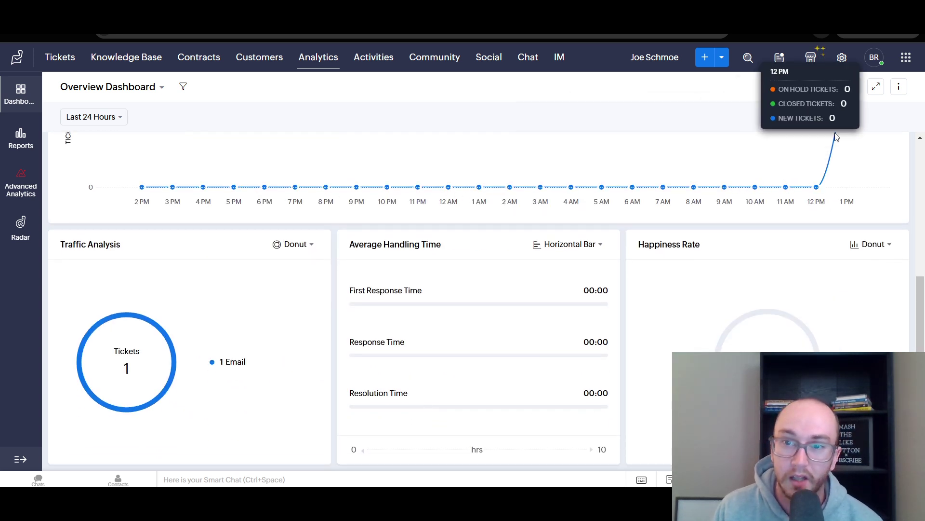
{"action": "scroll", "coordinate": [840, 193], "scroll_direction": "up", "scroll_amount": 5}
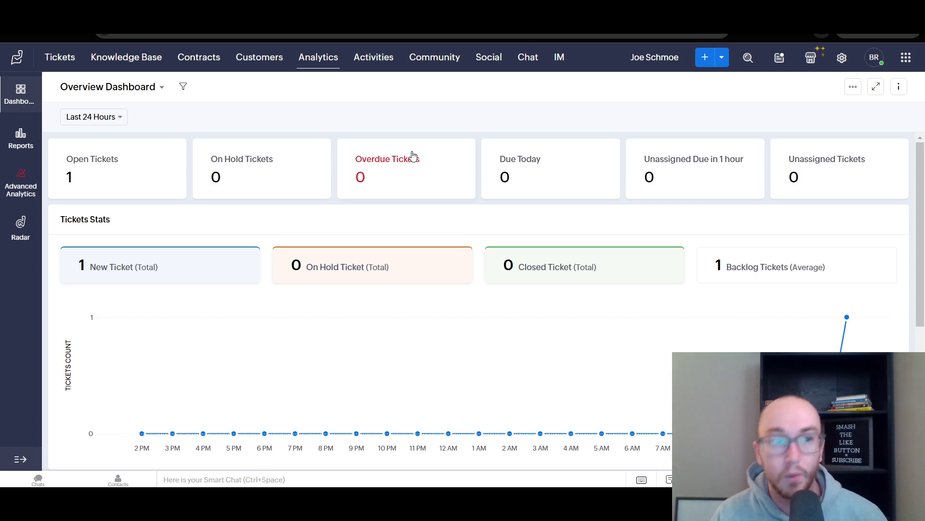
View the empty Activities and Calls lists, then read the Community feed's 'Welcome to Community' post.
{"action": "left_click", "coordinate": [373, 57]}
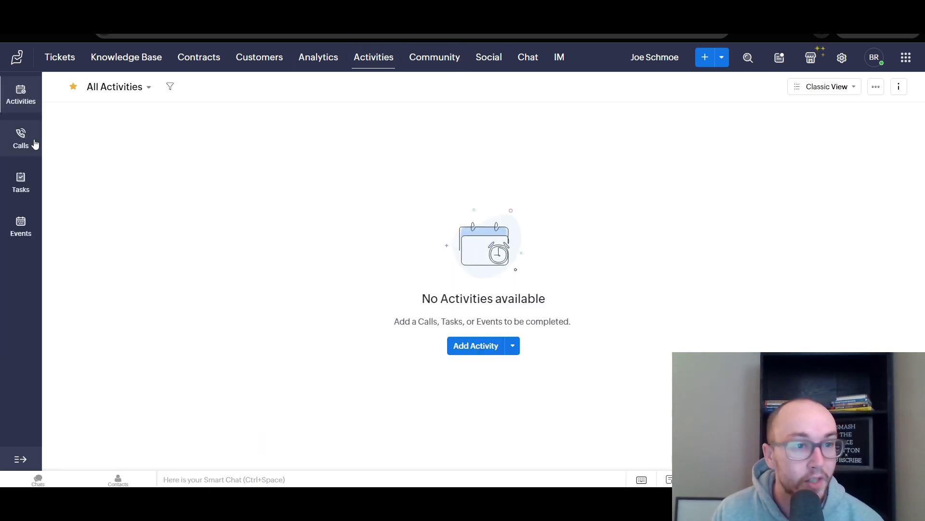
{"action": "left_click", "coordinate": [25, 144]}
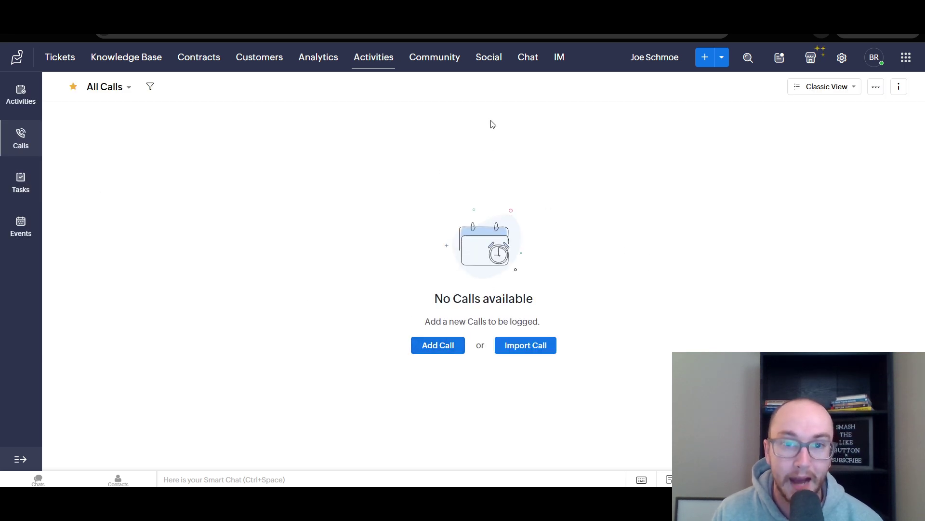
{"action": "left_click", "coordinate": [439, 67]}
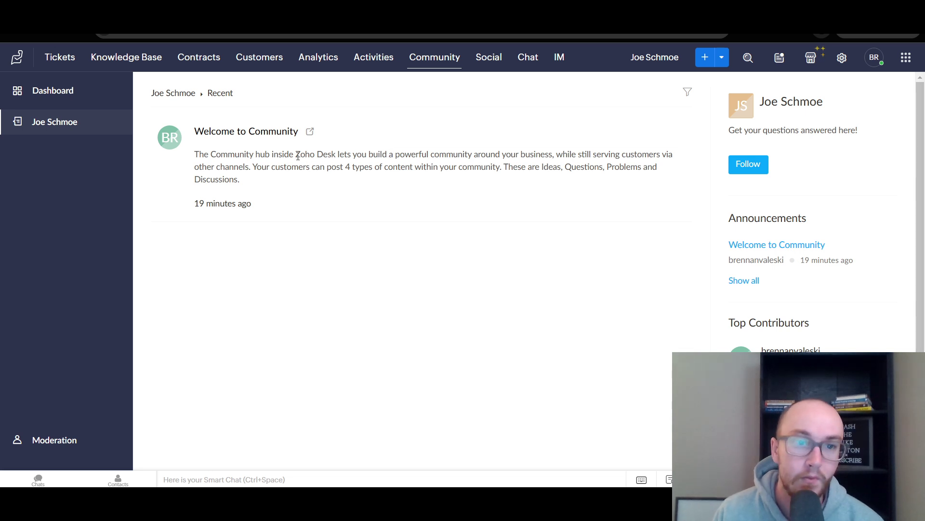
{"action": "left_click_drag", "start_coordinate": [269, 161], "coordinate": [568, 167]}
{"action": "left_click", "coordinate": [569, 166]}
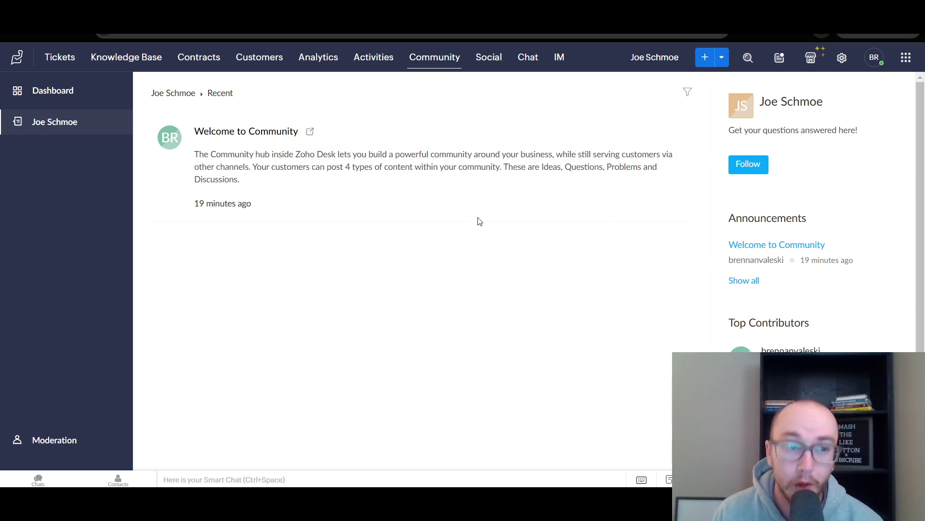
Read the Social tab's 'Streamline Social Media Support' page about linking Facebook, X and Instagram accounts.
{"action": "left_click", "coordinate": [490, 58]}
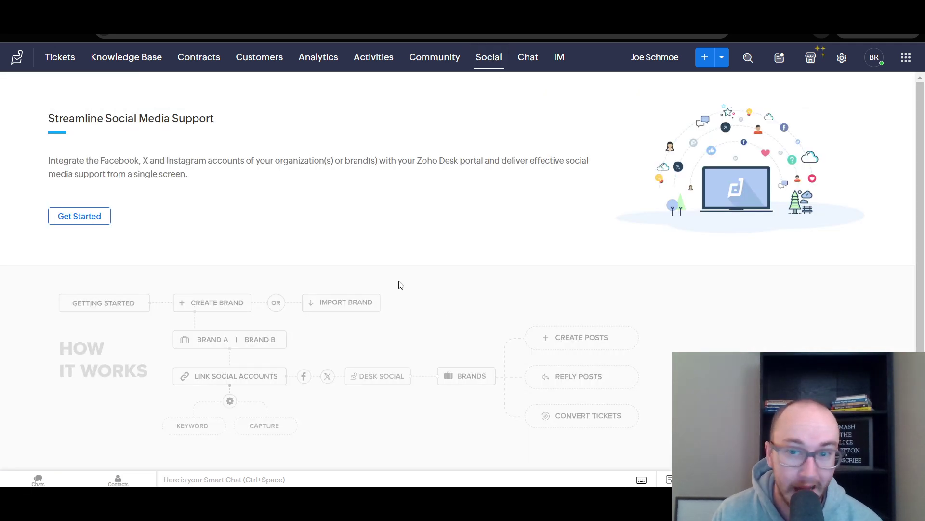
{"action": "scroll", "coordinate": [418, 311], "scroll_direction": "down", "scroll_amount": 1}
{"action": "scroll", "coordinate": [406, 301], "scroll_direction": "up", "scroll_amount": 1}
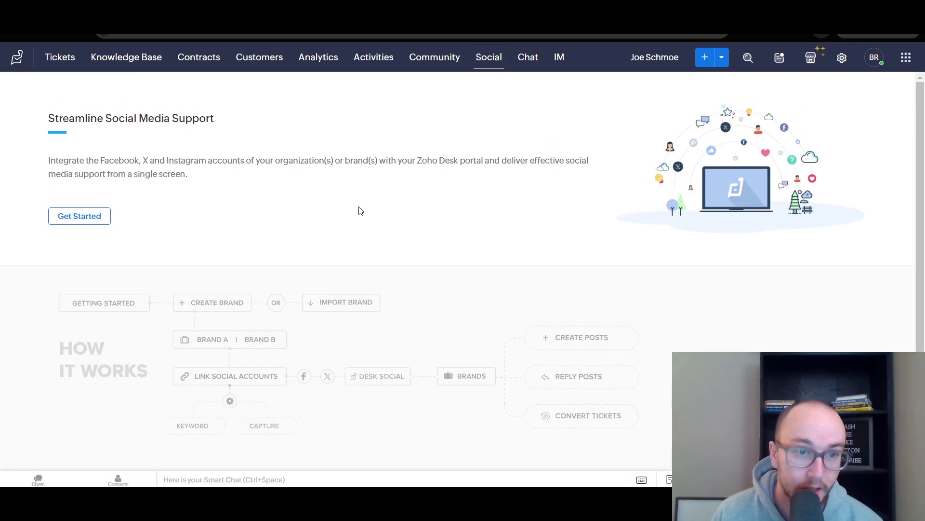
{"action": "left_click_drag", "start_coordinate": [20, 160], "coordinate": [319, 161]}
{"action": "left_click", "coordinate": [383, 173]}
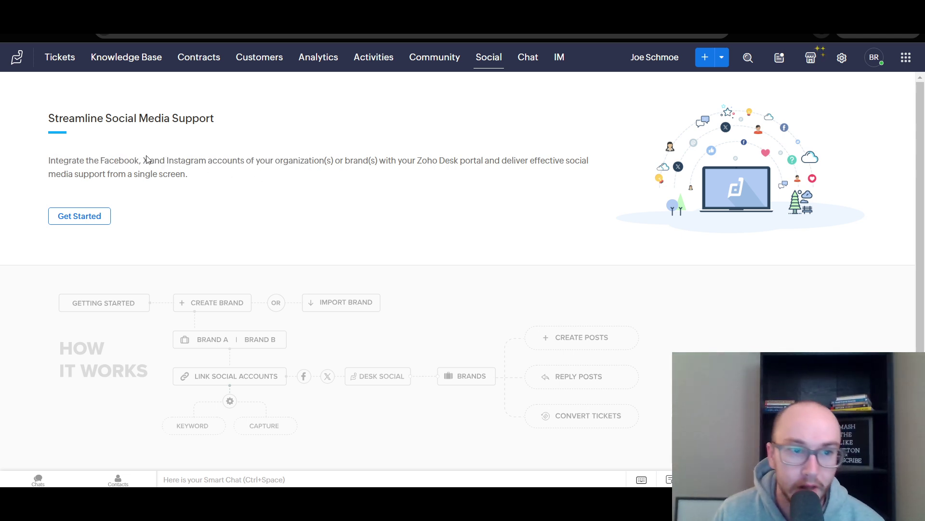
{"action": "left_click_drag", "start_coordinate": [106, 164], "coordinate": [188, 165]}
{"action": "left_click", "coordinate": [187, 165]}
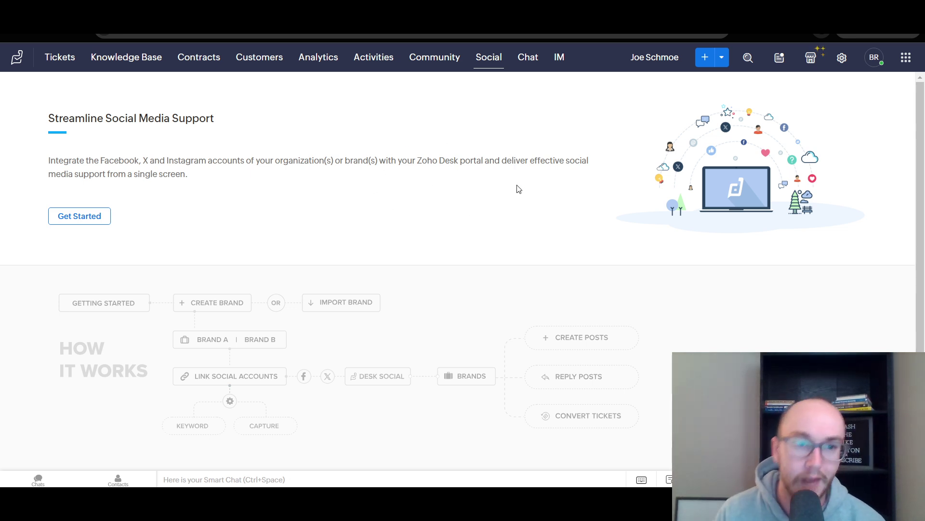
{"action": "scroll", "coordinate": [518, 189], "scroll_direction": "down", "scroll_amount": 1}
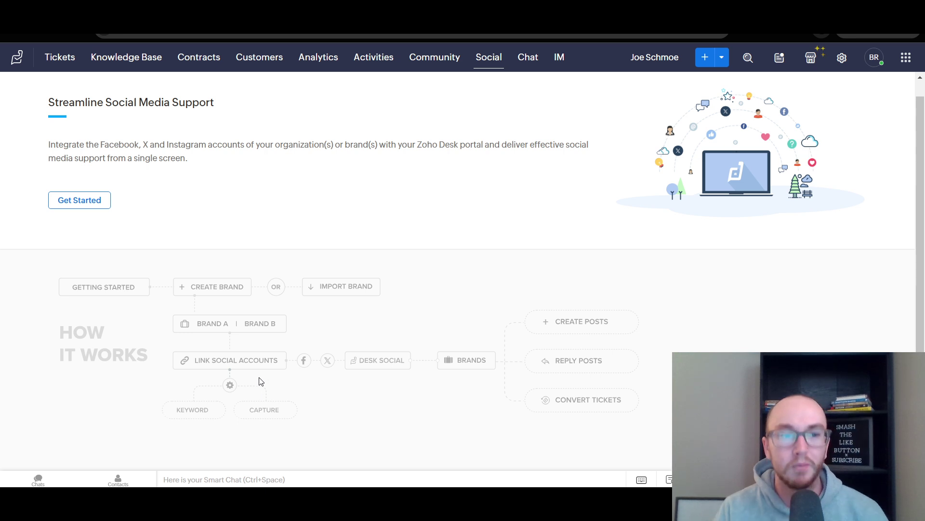
{"action": "scroll", "coordinate": [259, 380], "scroll_direction": "up", "scroll_amount": 1}
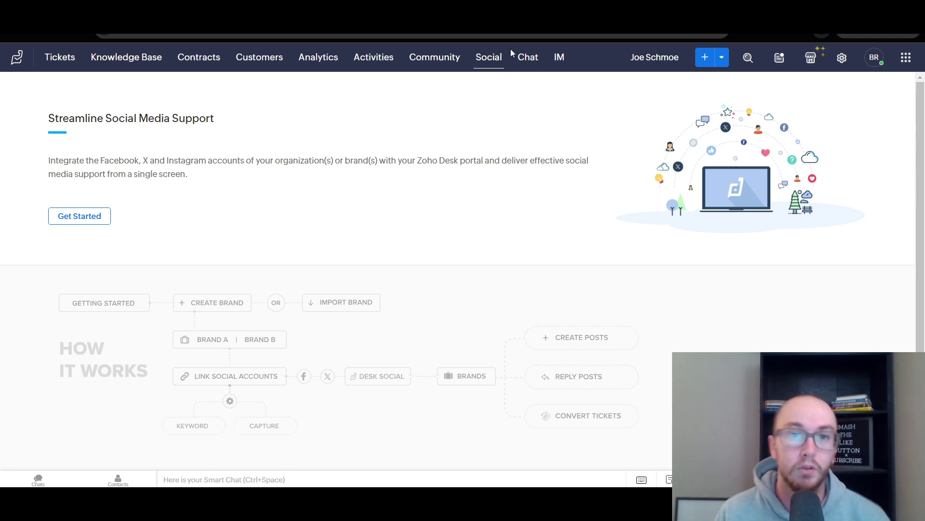
View the Chat setup page, then the IM page for WhatsApp, Telegram, LINE and WeChat.
{"action": "left_click", "coordinate": [527, 60]}
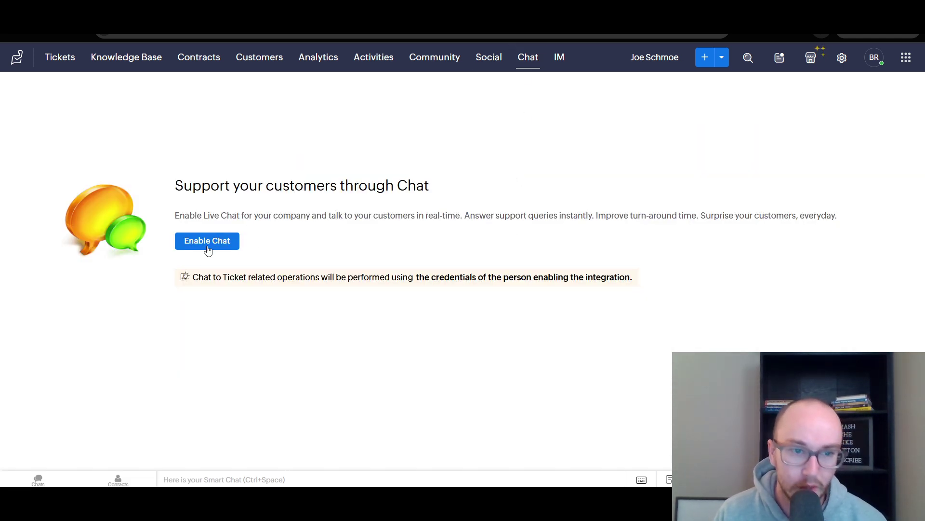
{"action": "left_click", "coordinate": [555, 56]}
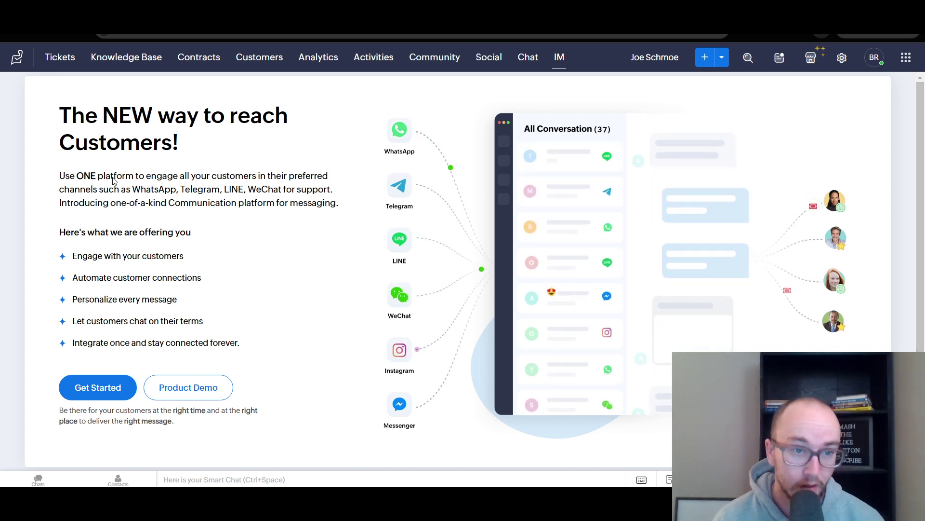
Return to All Tickets, which holds only the Open sample ticket "Here's your first ticket.".
{"action": "left_click_drag", "start_coordinate": [71, 179], "coordinate": [182, 176]}
{"action": "left_click", "coordinate": [212, 177]}
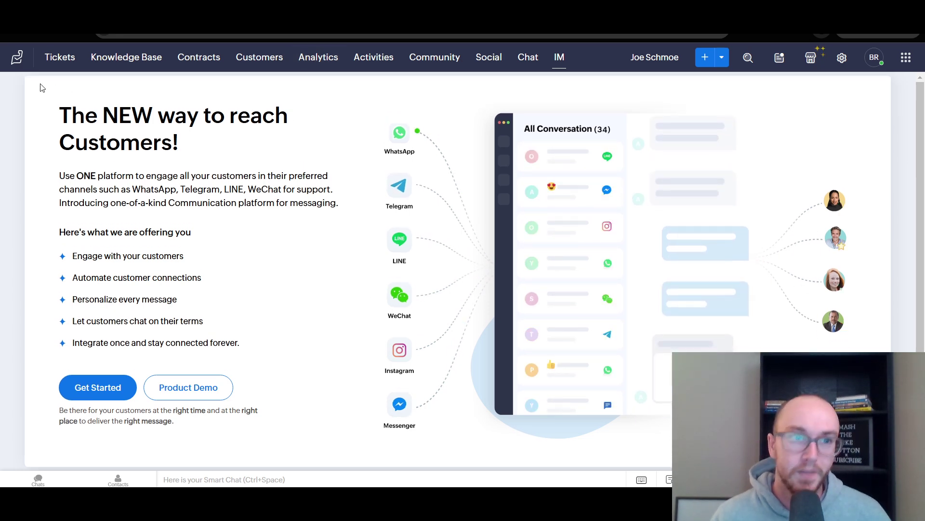
{"action": "left_click", "coordinate": [67, 58]}
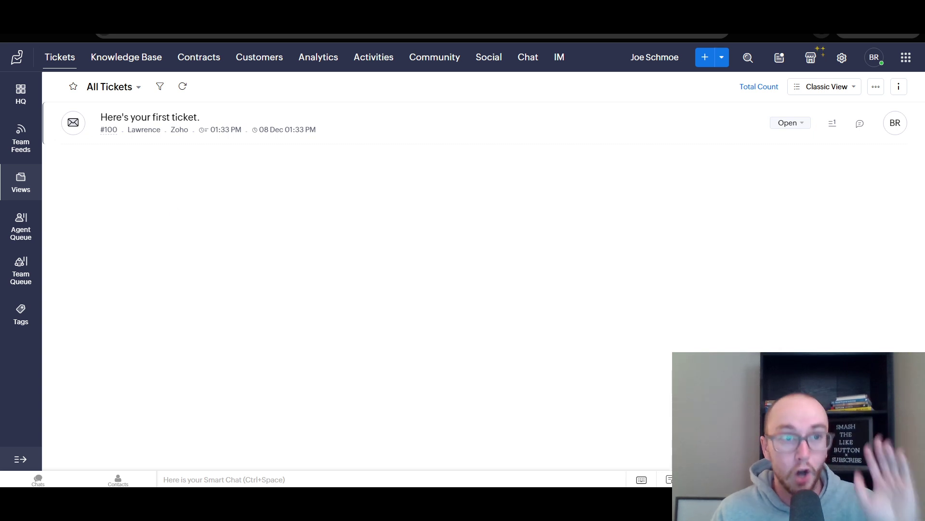
Look over the Plan Comparison and Zoho Desk pricing pages in the other browser tabs.
{"action": "key", "text": "ctrl+Tab"}
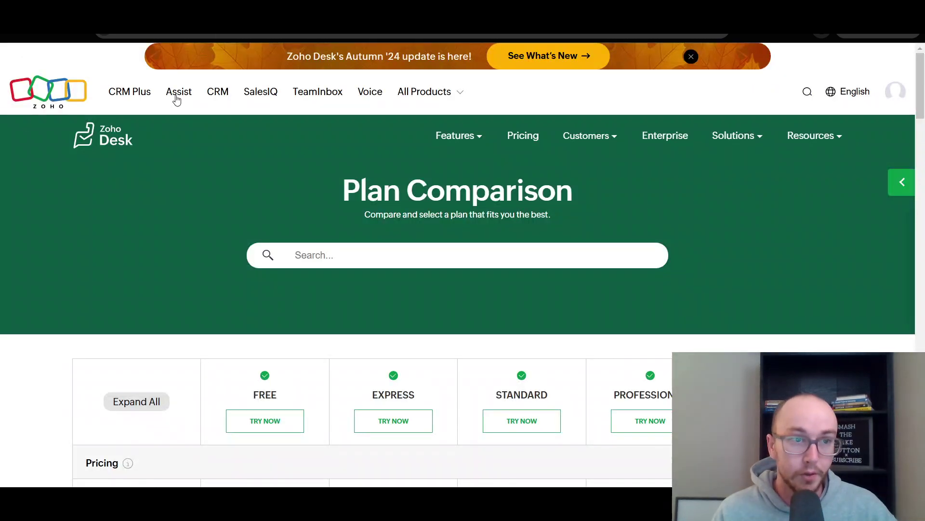
{"action": "key", "text": "ctrl+Tab"}
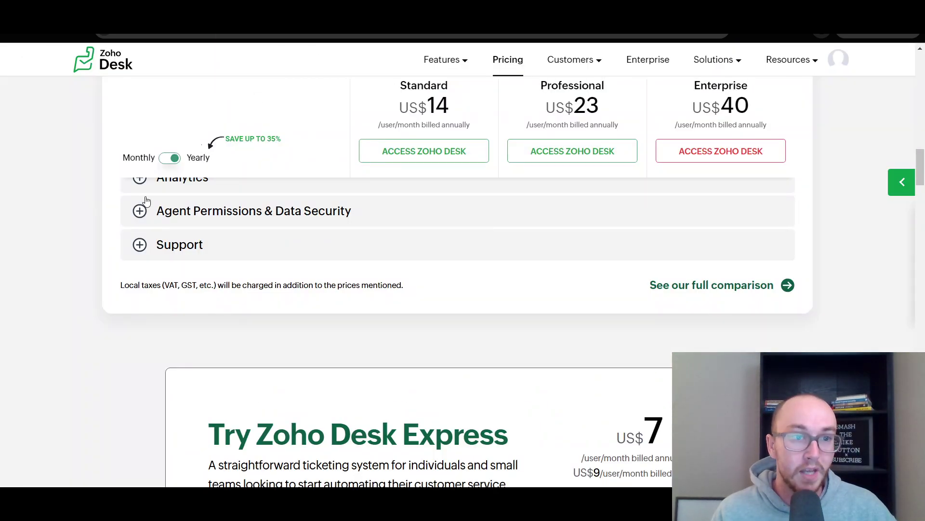
{"action": "scroll", "coordinate": [140, 150], "scroll_direction": "up", "scroll_amount": 15}
Go to the Zoho Desk home page and dismiss the Autumn '24 update banner.
{"action": "left_click", "coordinate": [117, 153]}
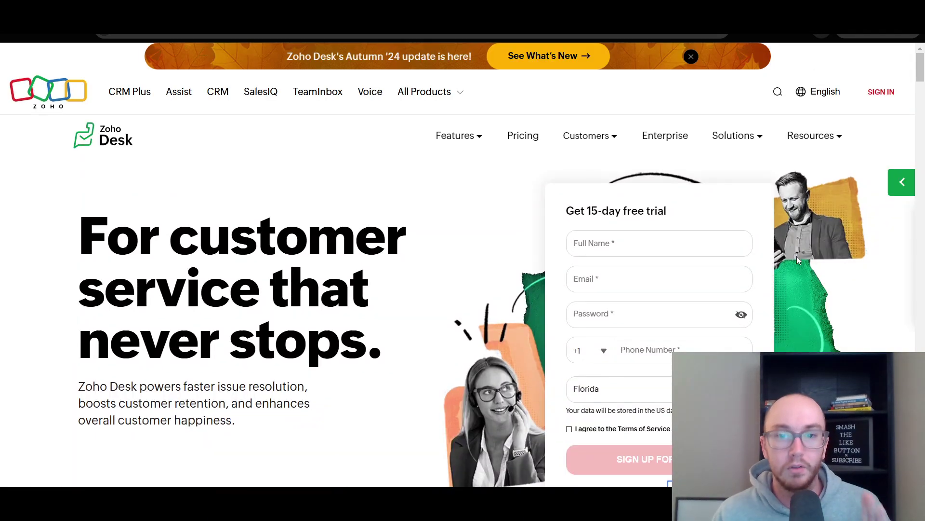
{"action": "scroll", "coordinate": [866, 302], "scroll_direction": "down", "scroll_amount": 1}
{"action": "scroll", "coordinate": [866, 302], "scroll_direction": "down", "scroll_amount": 2}
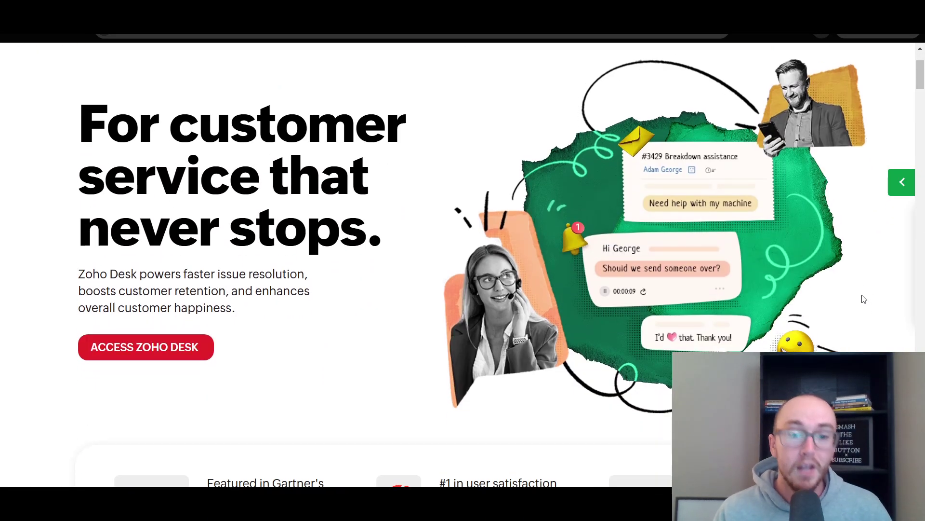
{"action": "scroll", "coordinate": [865, 299], "scroll_direction": "up", "scroll_amount": 3}
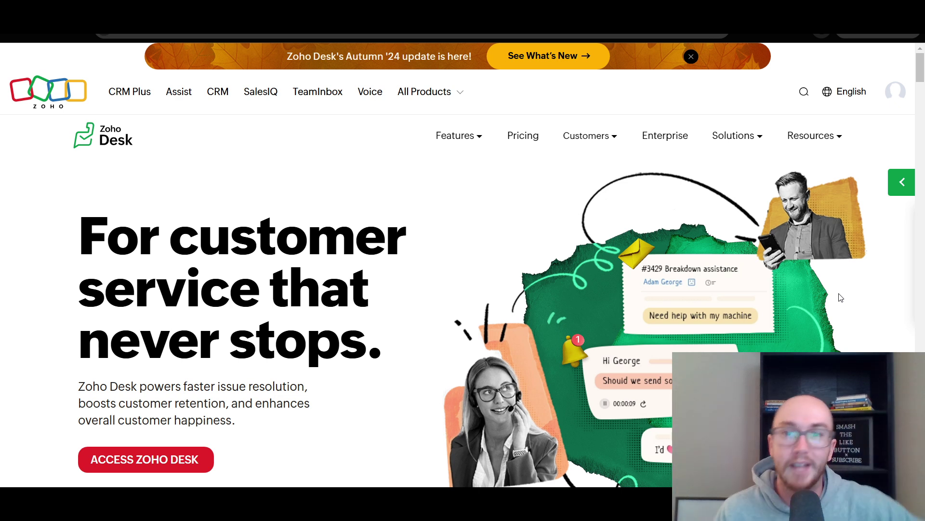
{"action": "left_click", "coordinate": [692, 58]}
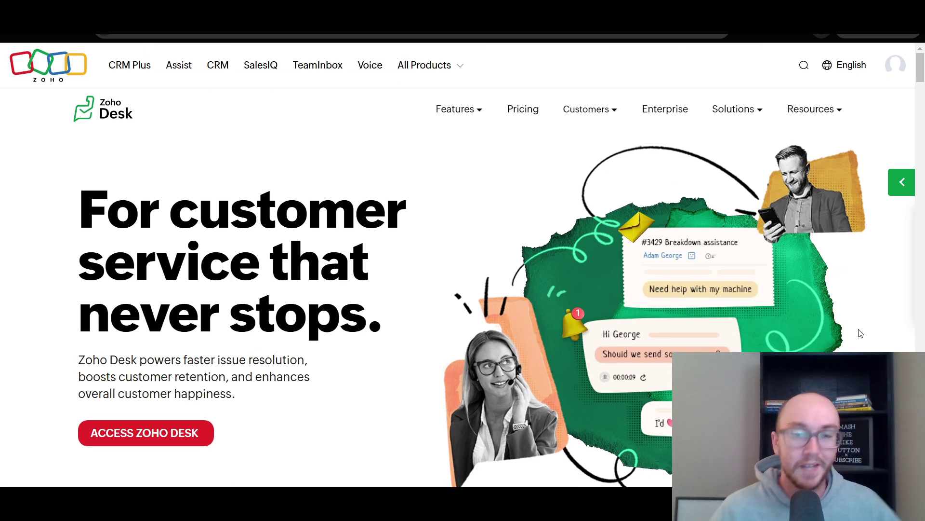